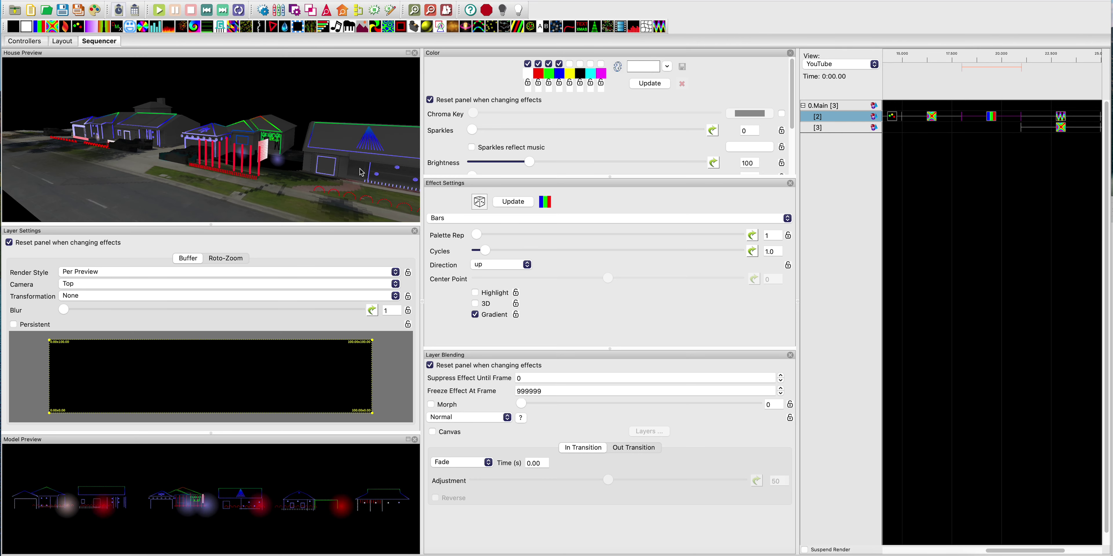
Examine the Bars effect on the houses from several angles in the house preview
{"action": "left_click_drag", "start_coordinate": [262, 139], "coordinate": [191, 188]}
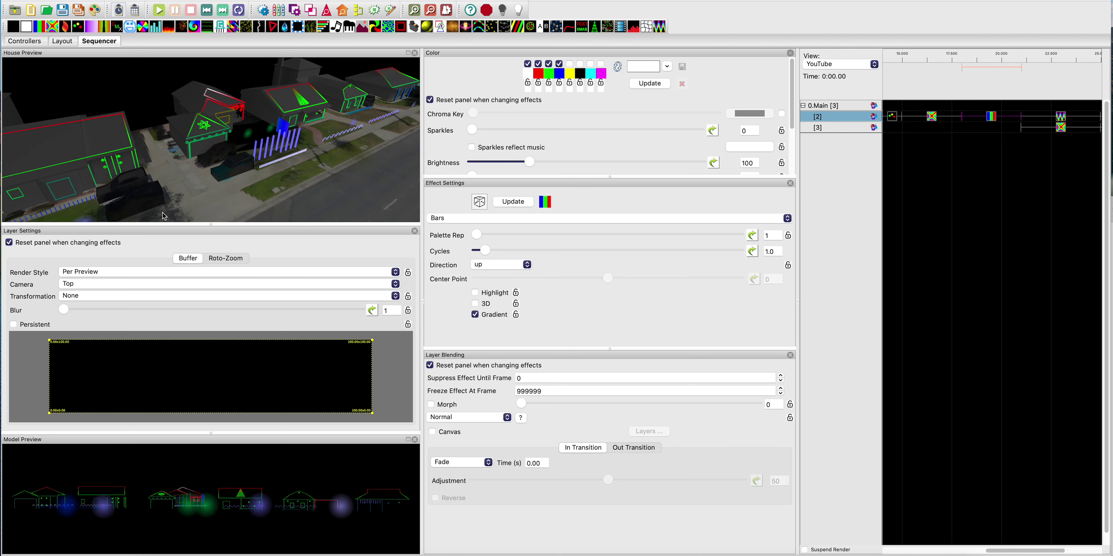
{"action": "right_click", "coordinate": [214, 132]}
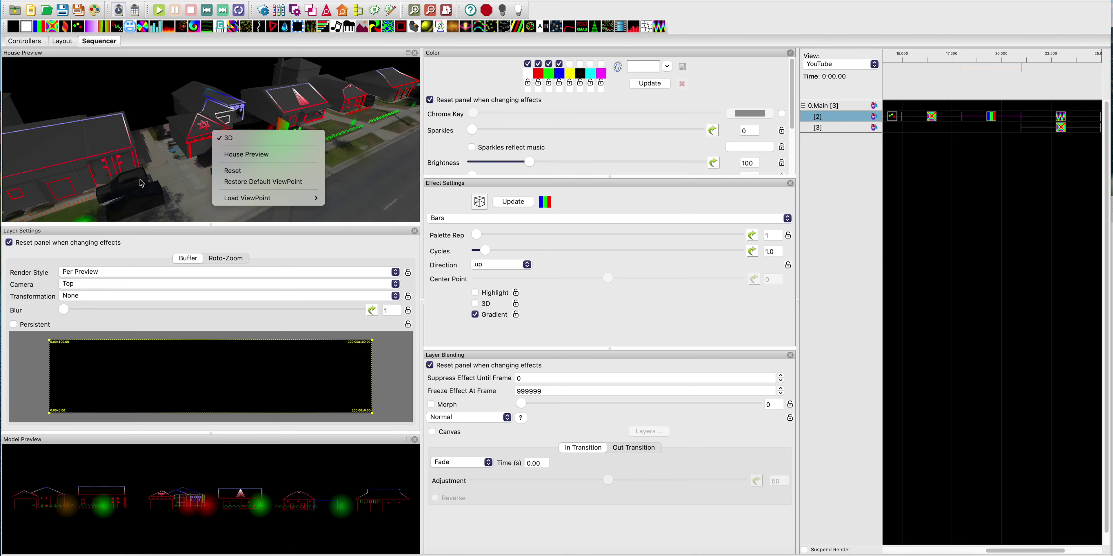
{"action": "left_click", "coordinate": [259, 212]}
{"action": "left_click_drag", "start_coordinate": [276, 181], "coordinate": [312, 172]}
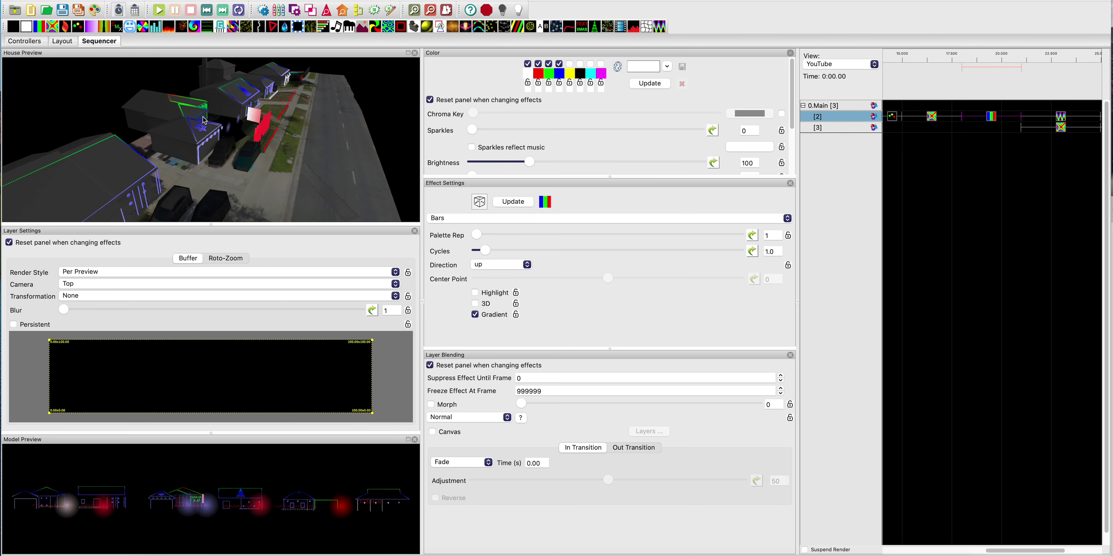
{"action": "left_click_drag", "start_coordinate": [277, 174], "coordinate": [242, 161]}
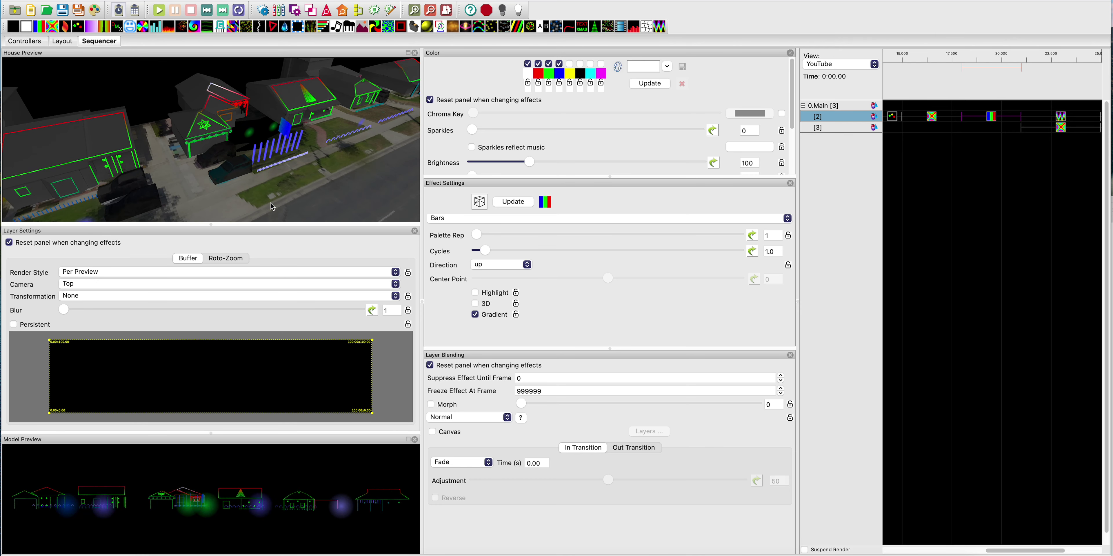
Open the layout, inspect the houses up close in 3D, and load the saved Top viewpoint
{"action": "left_click", "coordinate": [63, 42]}
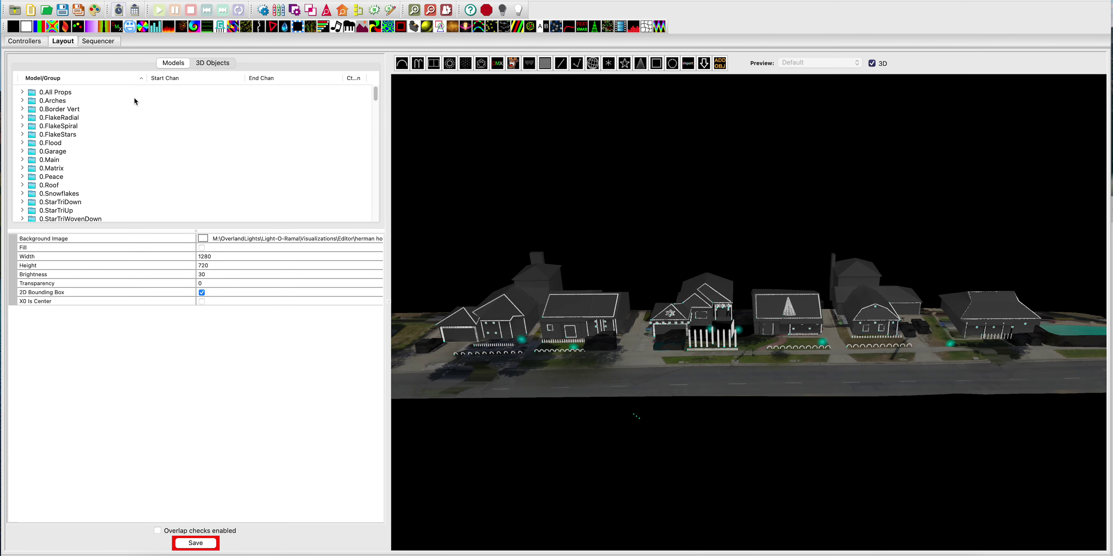
{"action": "left_click_drag", "start_coordinate": [850, 386], "coordinate": [644, 403]}
{"action": "scroll", "coordinate": [863, 400], "scroll_direction": "up", "scroll_amount": 4}
{"action": "left_click_drag", "start_coordinate": [519, 401], "coordinate": [725, 393]}
{"action": "scroll", "coordinate": [725, 393], "scroll_direction": "up", "scroll_amount": 10}
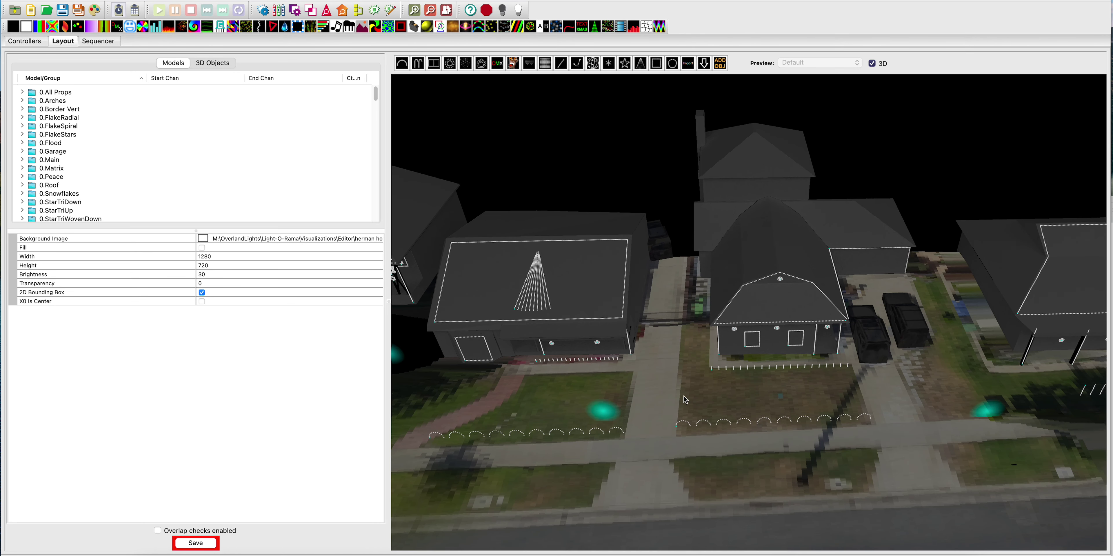
{"action": "left_click_drag", "start_coordinate": [668, 394], "coordinate": [692, 353]}
{"action": "right_click", "coordinate": [692, 353]}
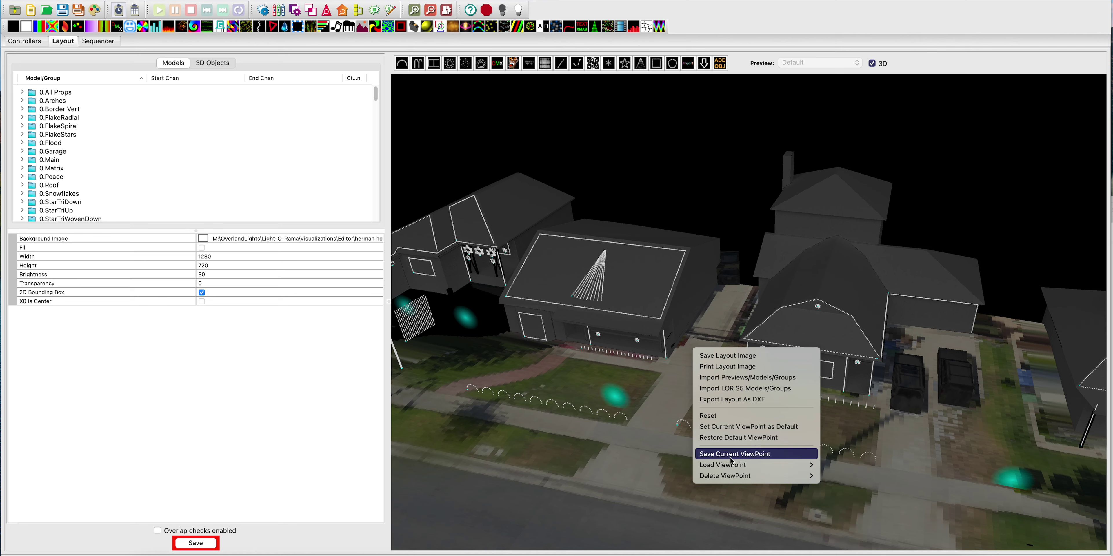
{"action": "mouse_move", "coordinate": [735, 465]}
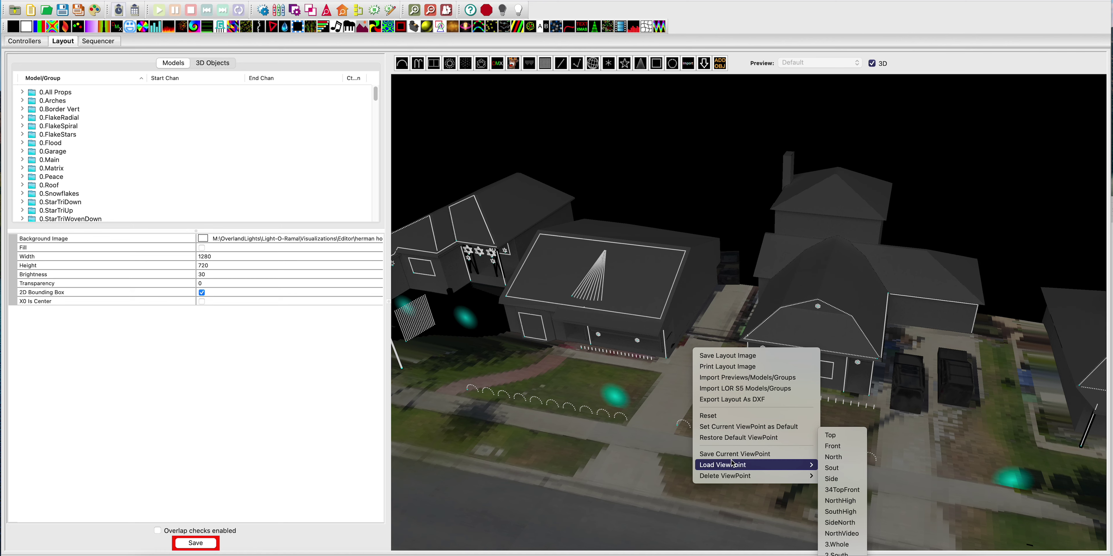
{"action": "left_click", "coordinate": [844, 440]}
Load the saved 34TopFront viewpoint in the layout to see the whole row of houses from the front
{"action": "right_click", "coordinate": [740, 369]}
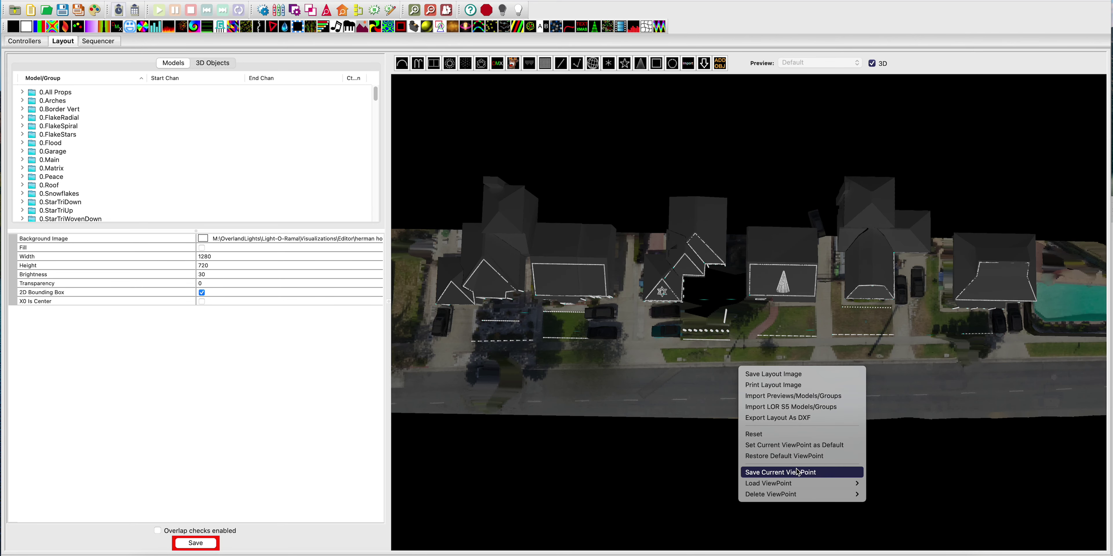
{"action": "mouse_move", "coordinate": [800, 483]}
{"action": "left_click", "coordinate": [889, 493]}
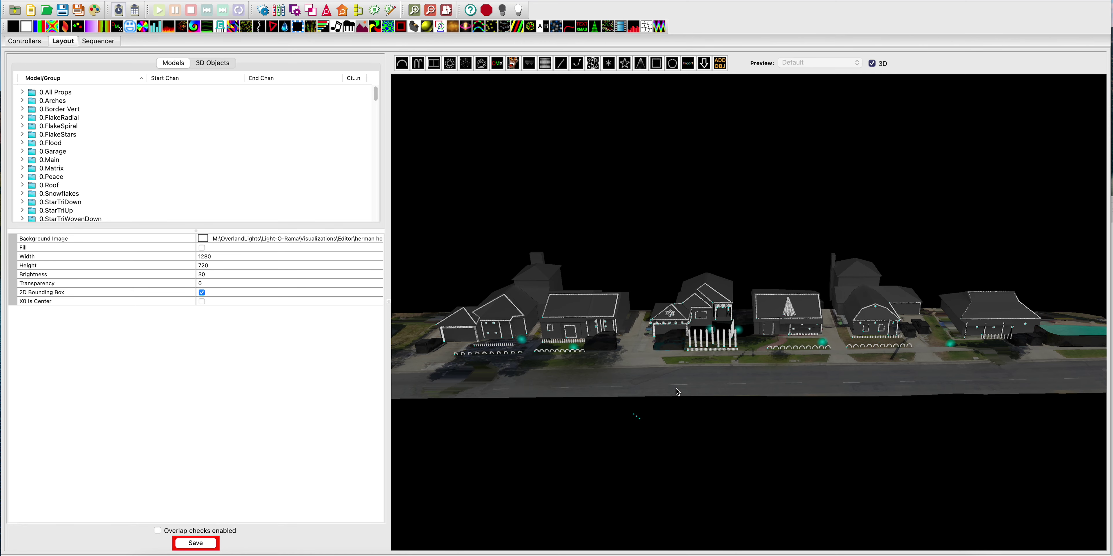
Save a top-down view of the house row as a new viewpoint named youtube.top
{"action": "left_click_drag", "start_coordinate": [689, 390], "coordinate": [741, 391]}
{"action": "left_click_drag", "start_coordinate": [685, 410], "coordinate": [553, 402]}
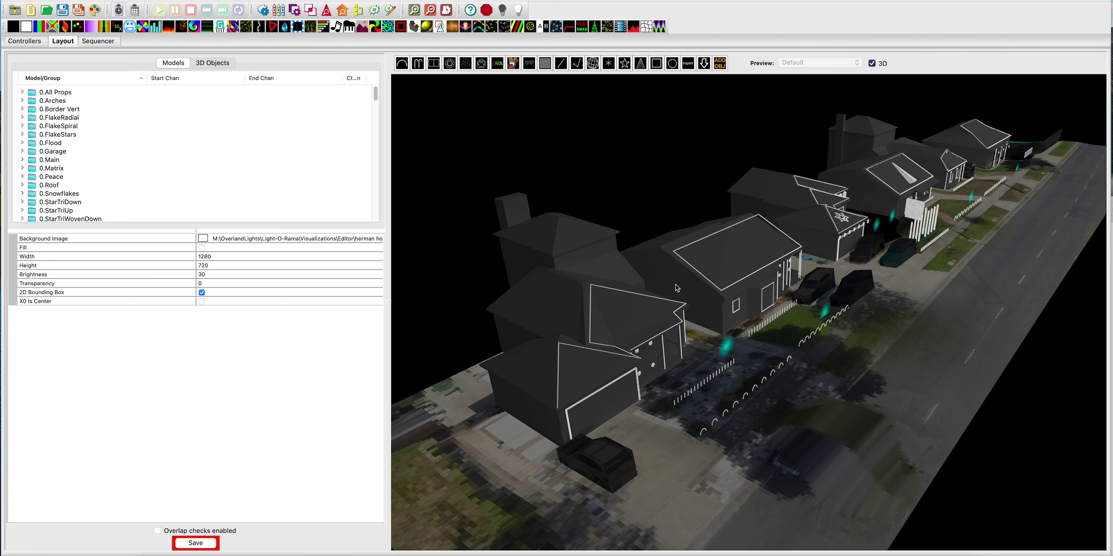
{"action": "left_click_drag", "start_coordinate": [914, 315], "coordinate": [736, 313]}
{"action": "left_click", "coordinate": [838, 380]}
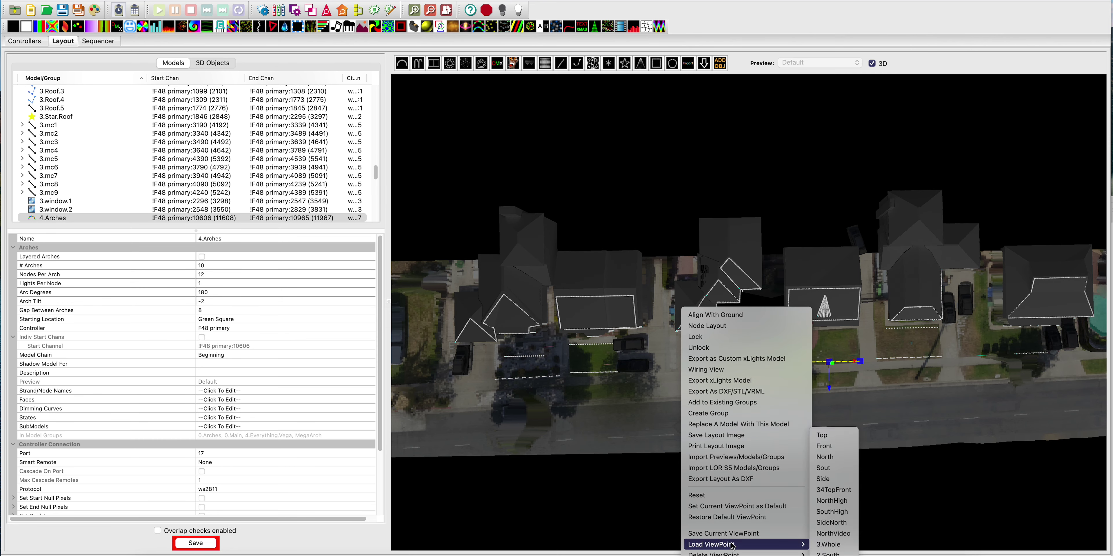
{"action": "left_click", "coordinate": [733, 535]}
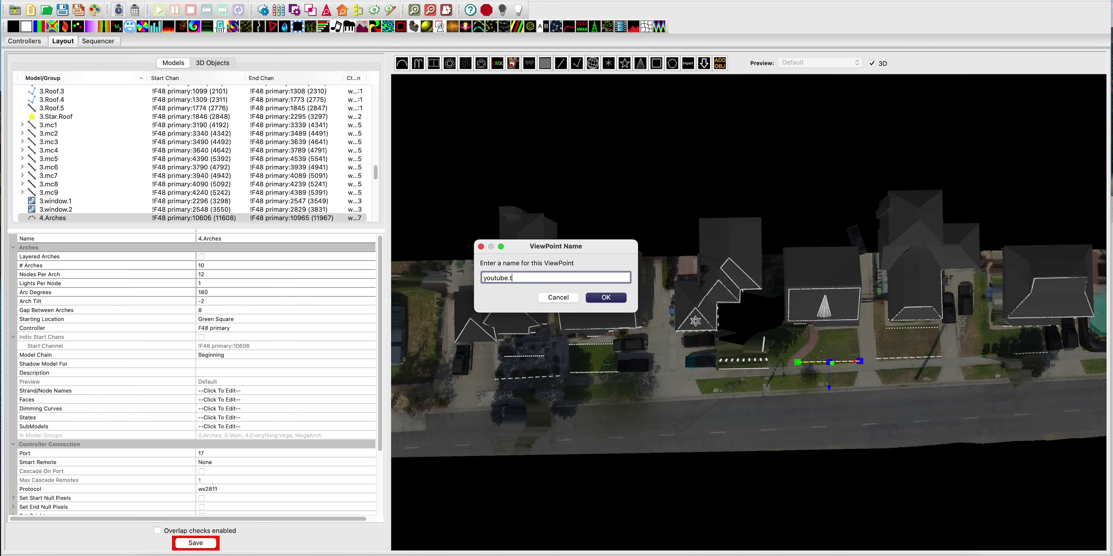
{"action": "left_click", "coordinate": [609, 298]}
Save a high view looking down the street from the pool end as a viewpoint named youtube.NorthHi
{"action": "left_click_drag", "start_coordinate": [743, 409], "coordinate": [690, 384]}
{"action": "right_click", "coordinate": [596, 352]}
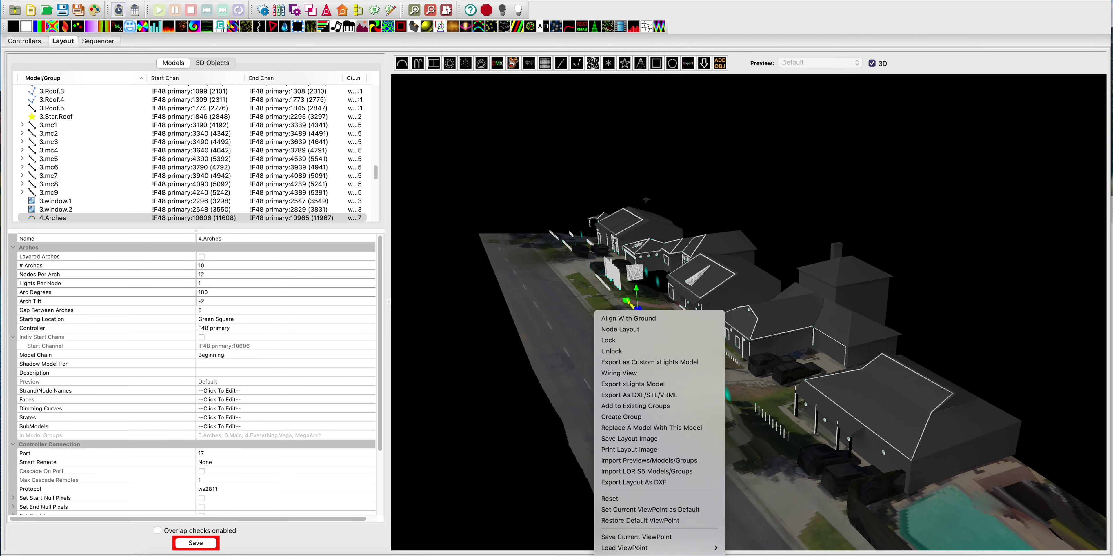
{"action": "left_click", "coordinate": [638, 533]}
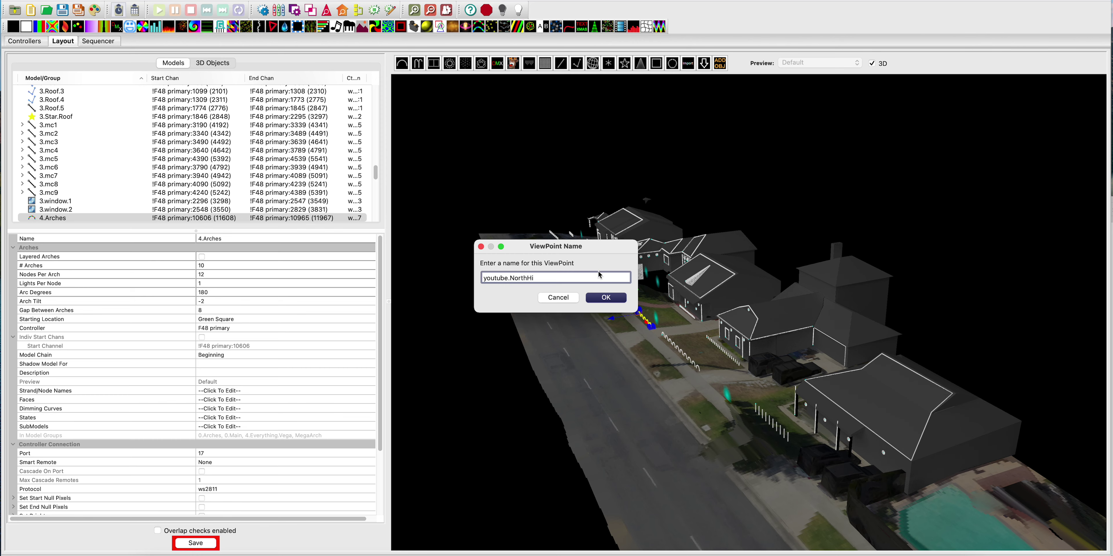
{"action": "left_click", "coordinate": [610, 298]}
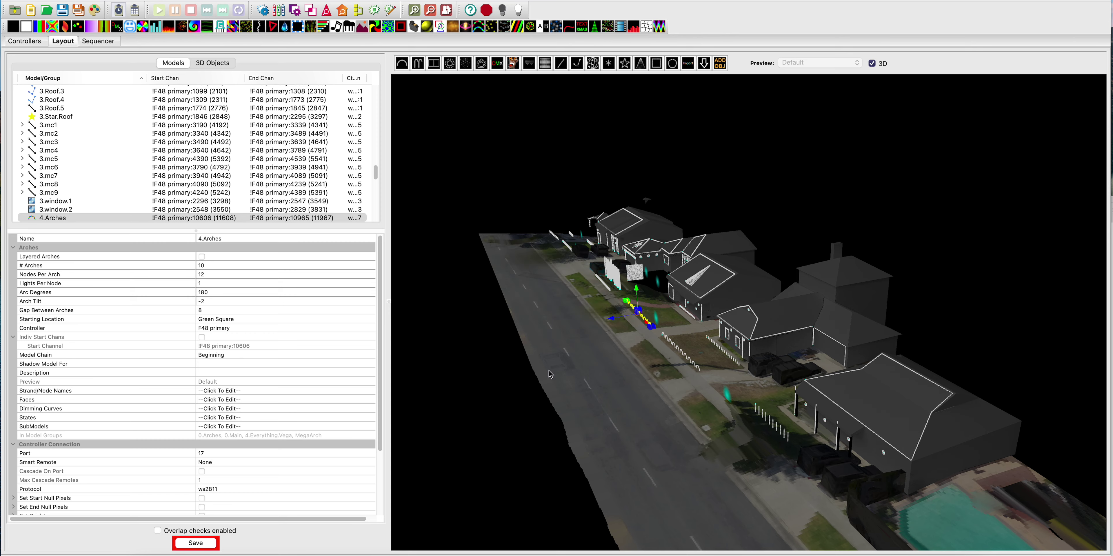
Return to the sequencer, select the Circles effect at the start of layer [2], and examine it from several angles in the house preview
{"action": "left_click_drag", "start_coordinate": [518, 434], "coordinate": [669, 422]}
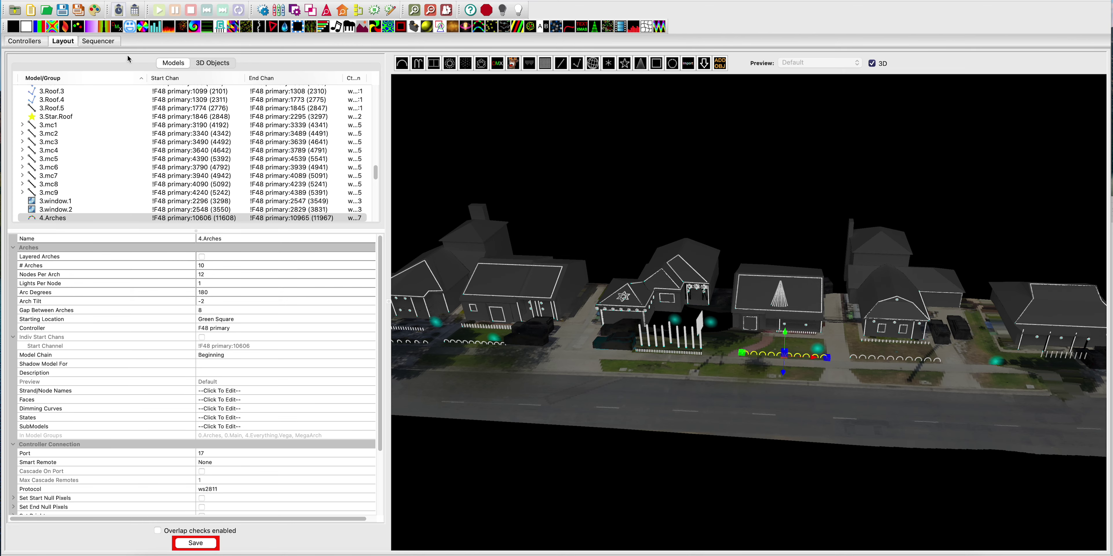
{"action": "left_click", "coordinate": [105, 42]}
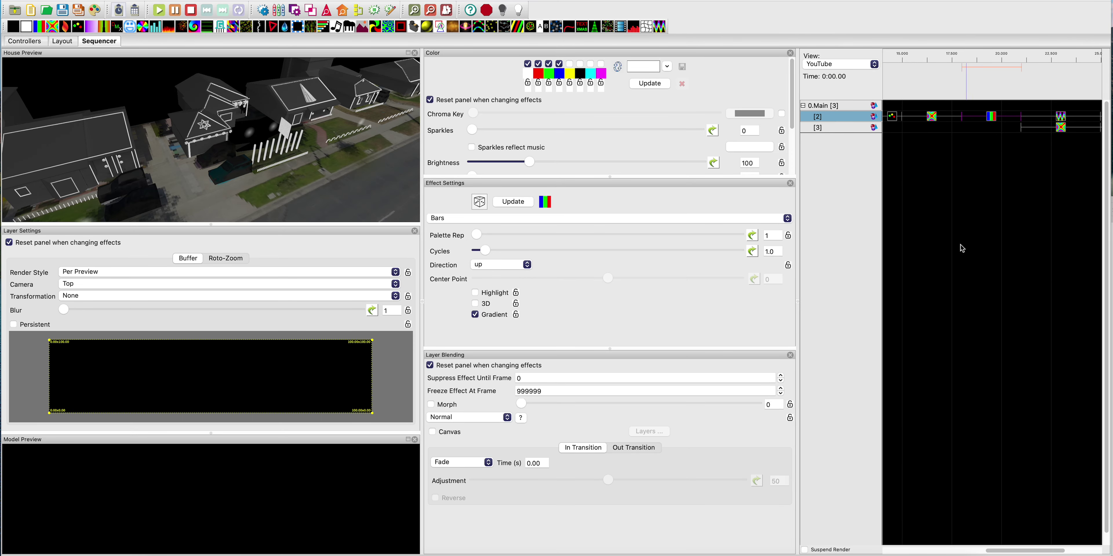
{"action": "scroll", "coordinate": [951, 194], "scroll_direction": "left", "scroll_amount": 10}
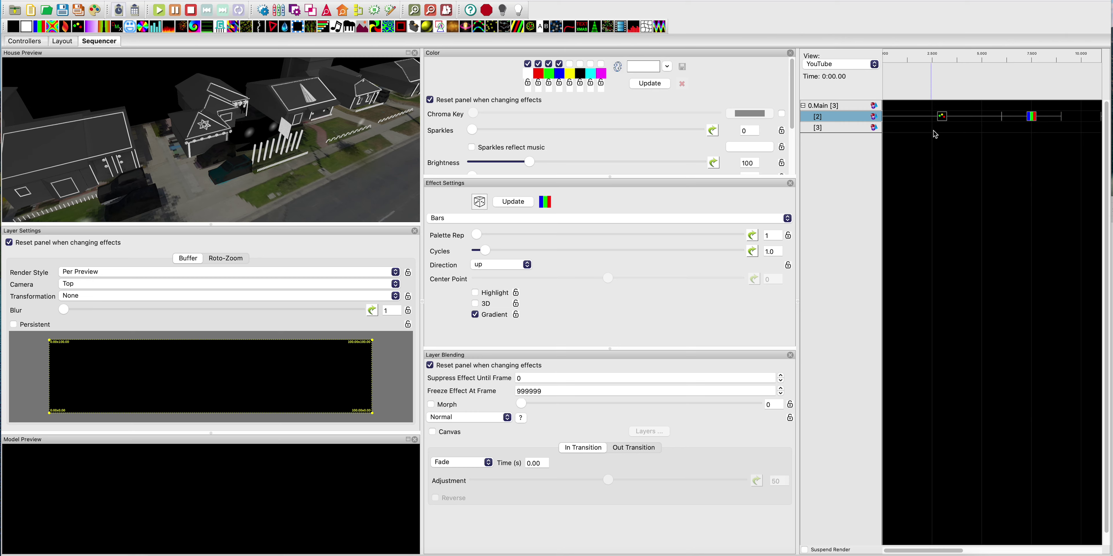
{"action": "left_click", "coordinate": [943, 117]}
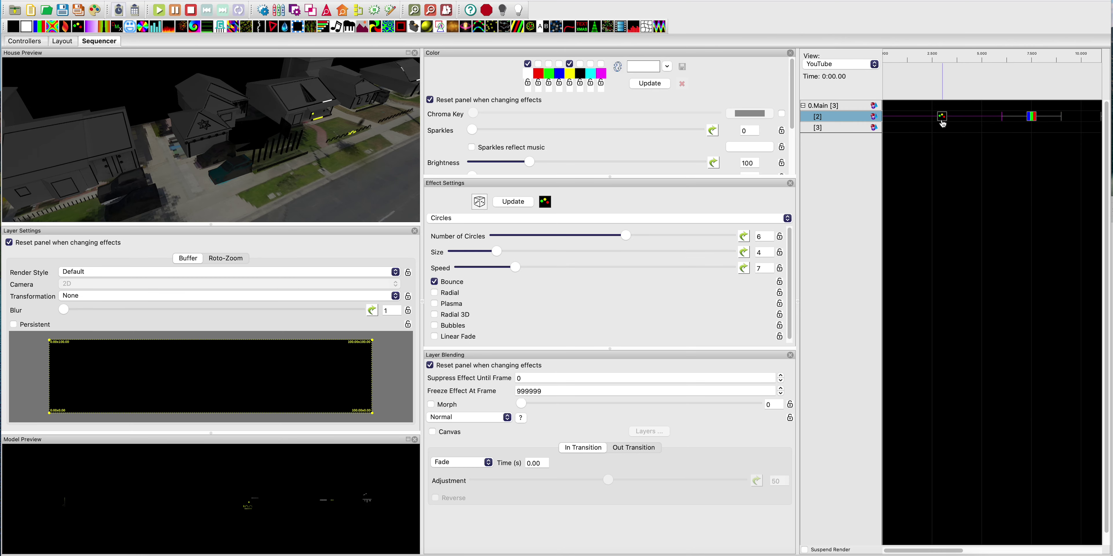
{"action": "left_click_drag", "start_coordinate": [259, 164], "coordinate": [254, 212]}
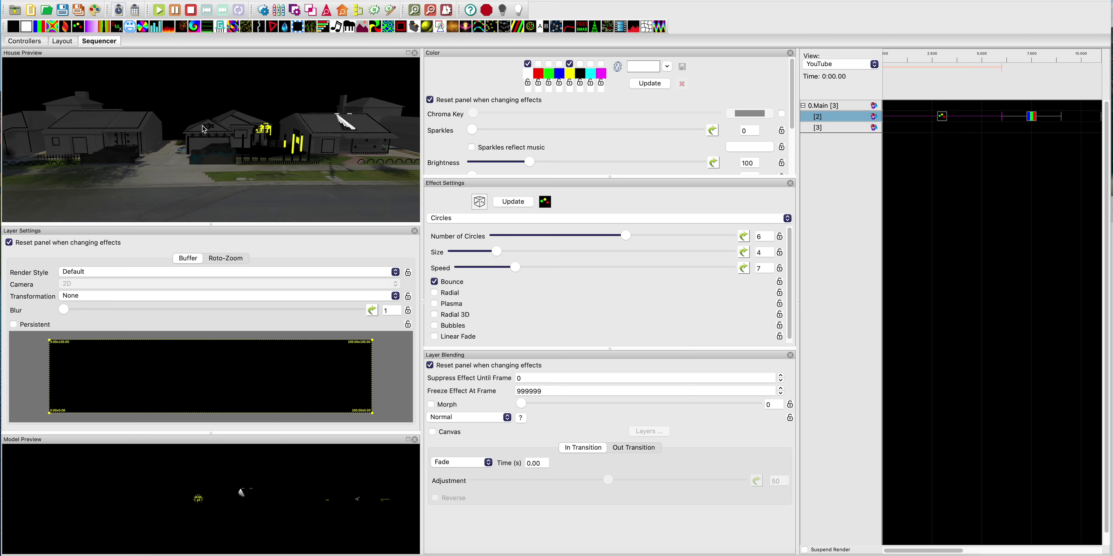
{"action": "left_click_drag", "start_coordinate": [202, 126], "coordinate": [180, 184]}
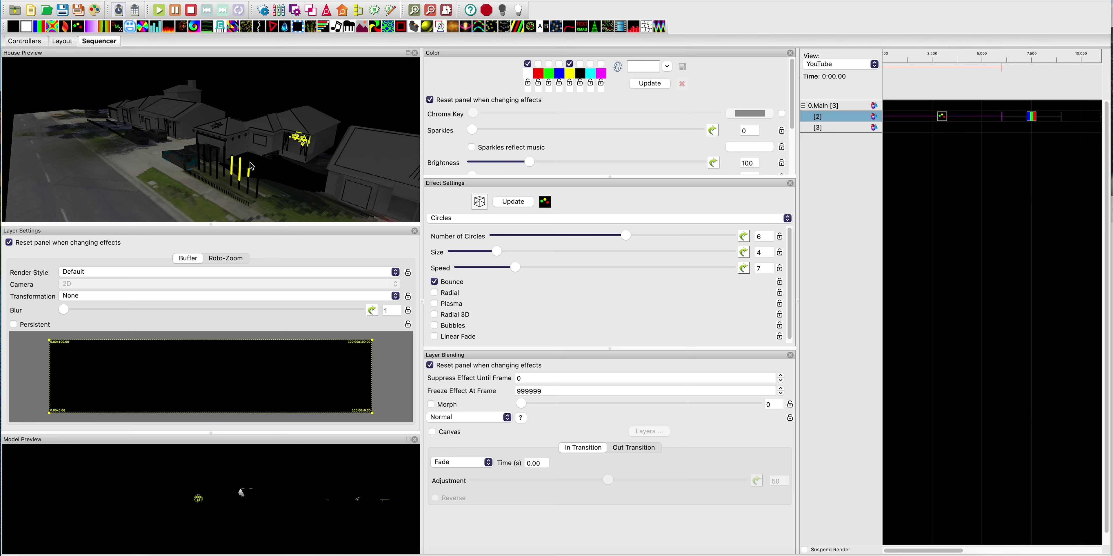
{"action": "left_click_drag", "start_coordinate": [195, 175], "coordinate": [245, 186]}
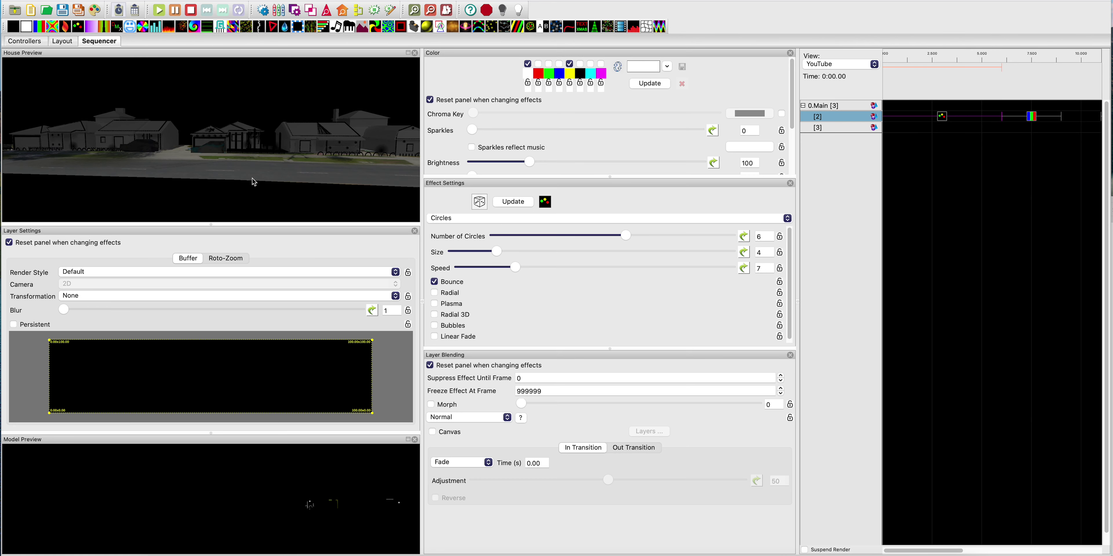
{"action": "left_click_drag", "start_coordinate": [245, 187], "coordinate": [193, 221]}
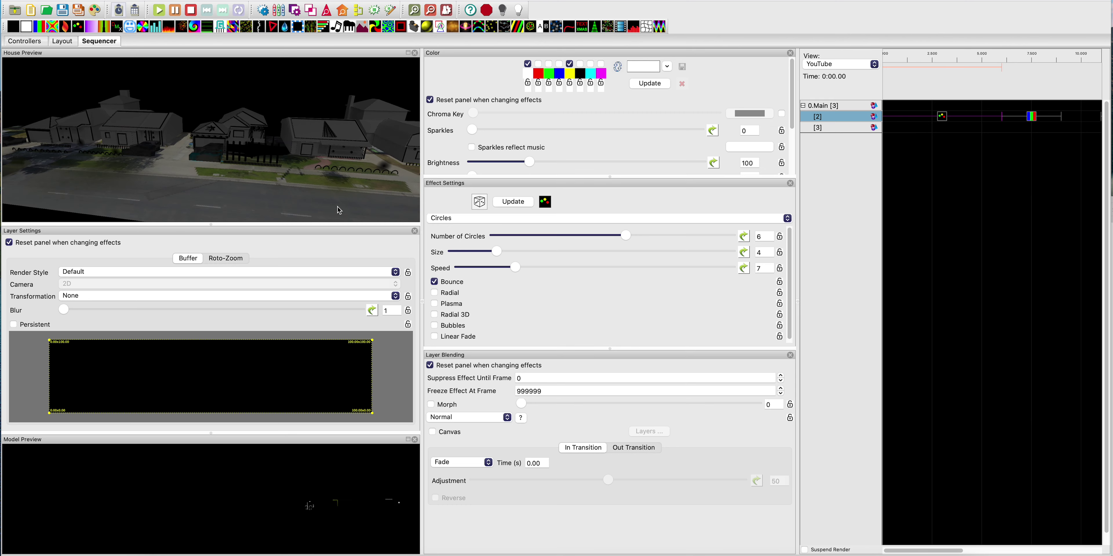
Set the Circles effect's render style to Per Preview and its camera to youtube.NorthHi
{"action": "left_click", "coordinate": [108, 272]}
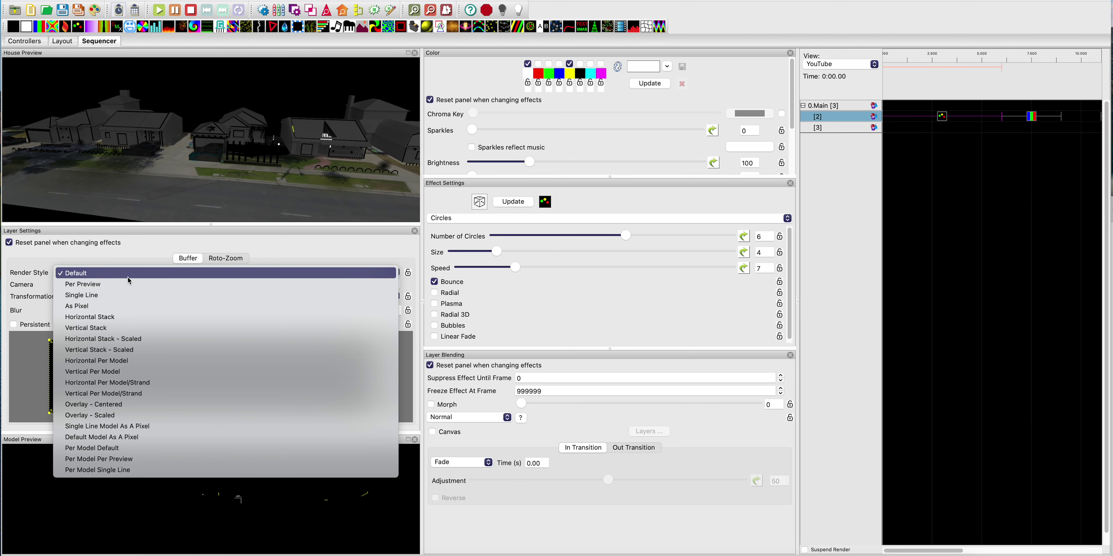
{"action": "left_click", "coordinate": [115, 285]}
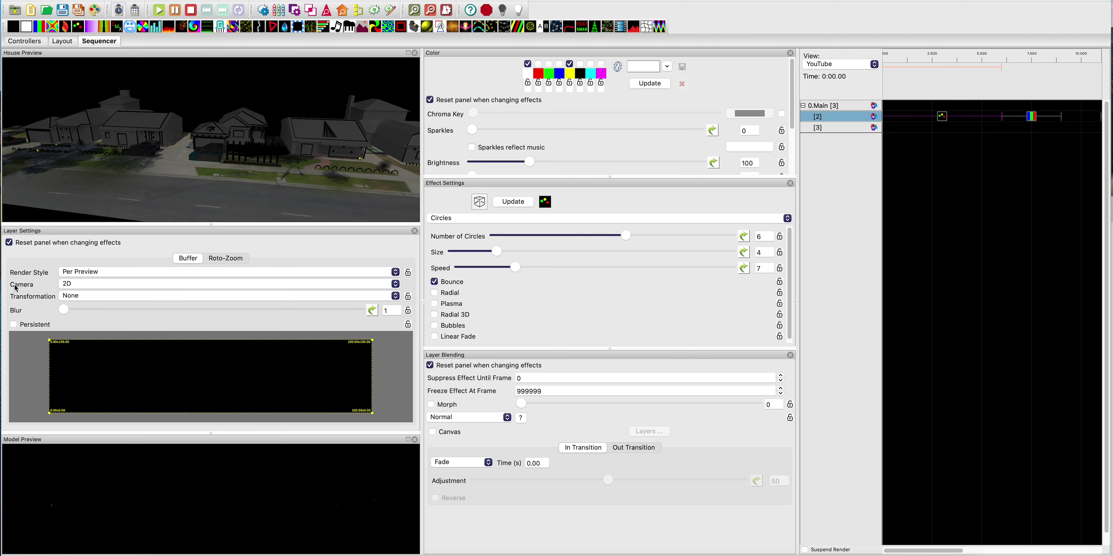
{"action": "left_click", "coordinate": [90, 285]}
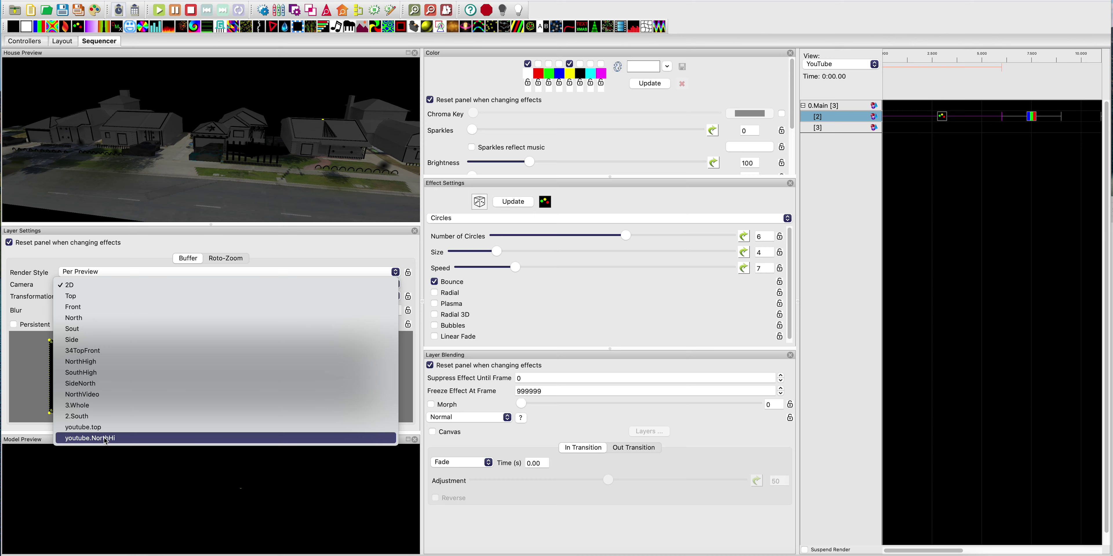
{"action": "left_click", "coordinate": [116, 438]}
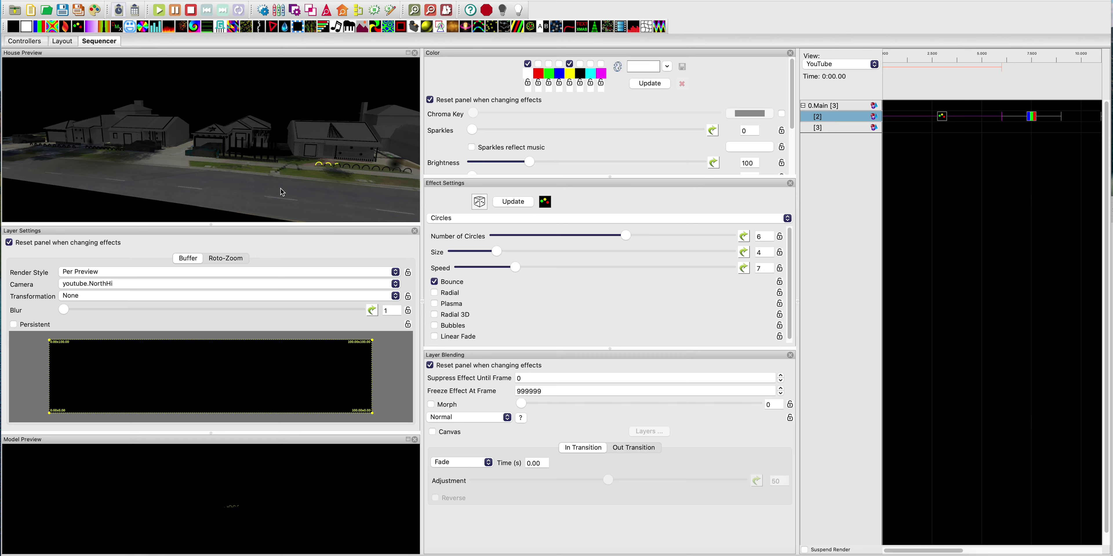
Examine the Circles effect in the house preview from the front and load the youtube.NorthHi viewpoint there
{"action": "left_click_drag", "start_coordinate": [280, 190], "coordinate": [296, 223]}
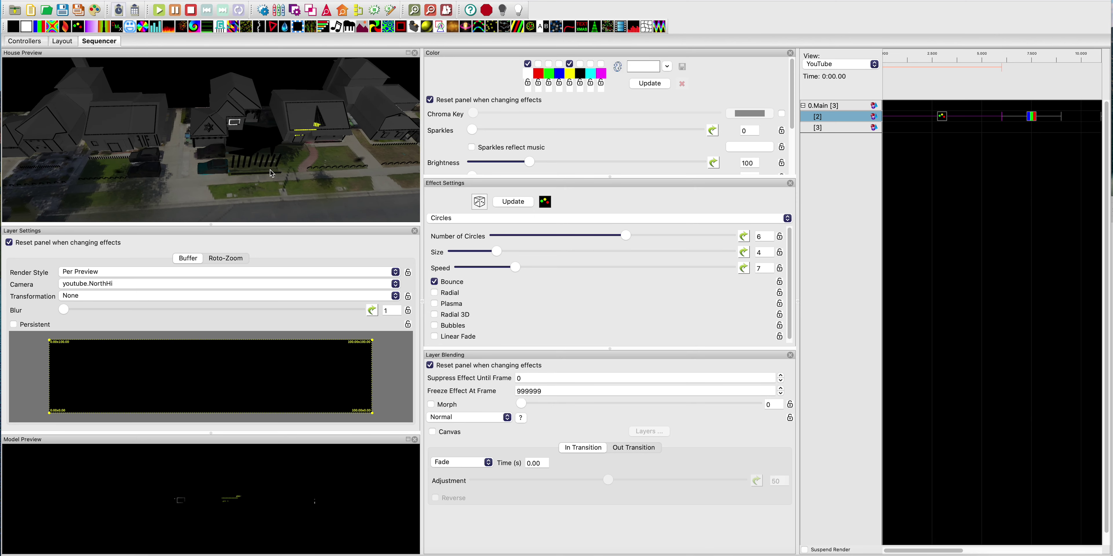
{"action": "scroll", "coordinate": [232, 177], "scroll_direction": "down", "scroll_amount": 3}
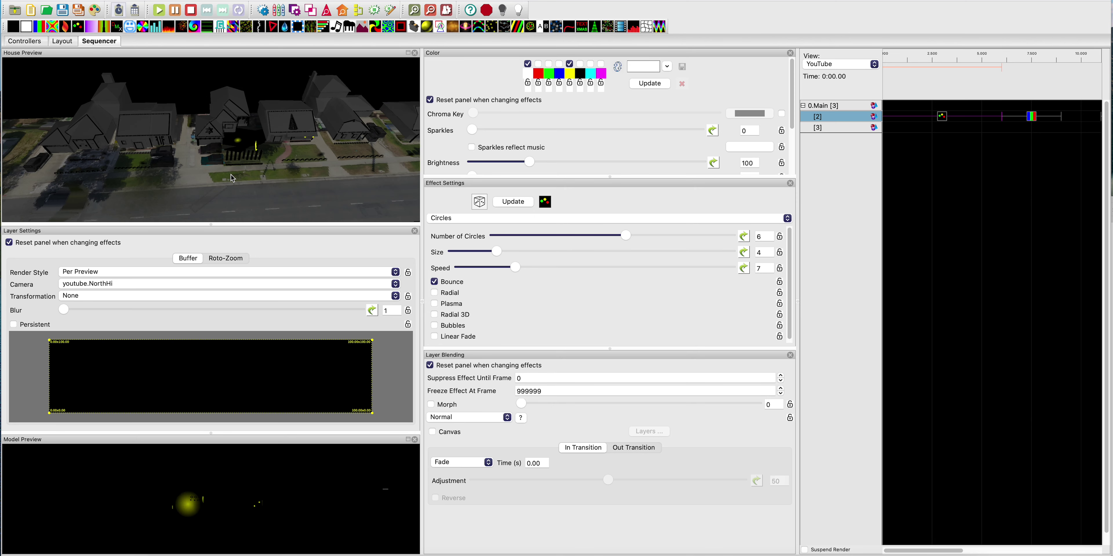
{"action": "left_click_drag", "start_coordinate": [233, 178], "coordinate": [216, 149]}
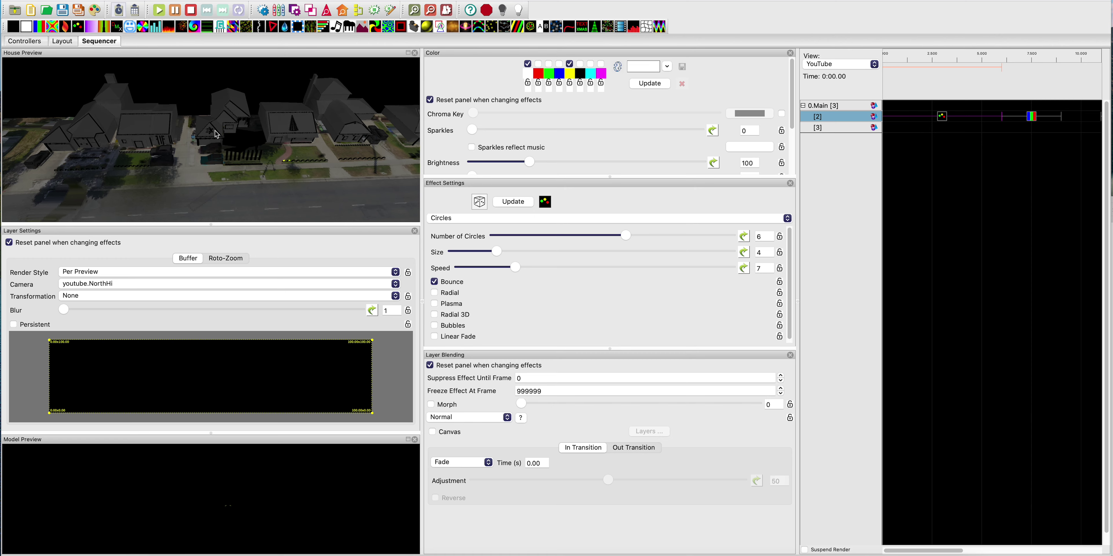
{"action": "right_click", "coordinate": [267, 126]}
{"action": "mouse_move", "coordinate": [329, 185]}
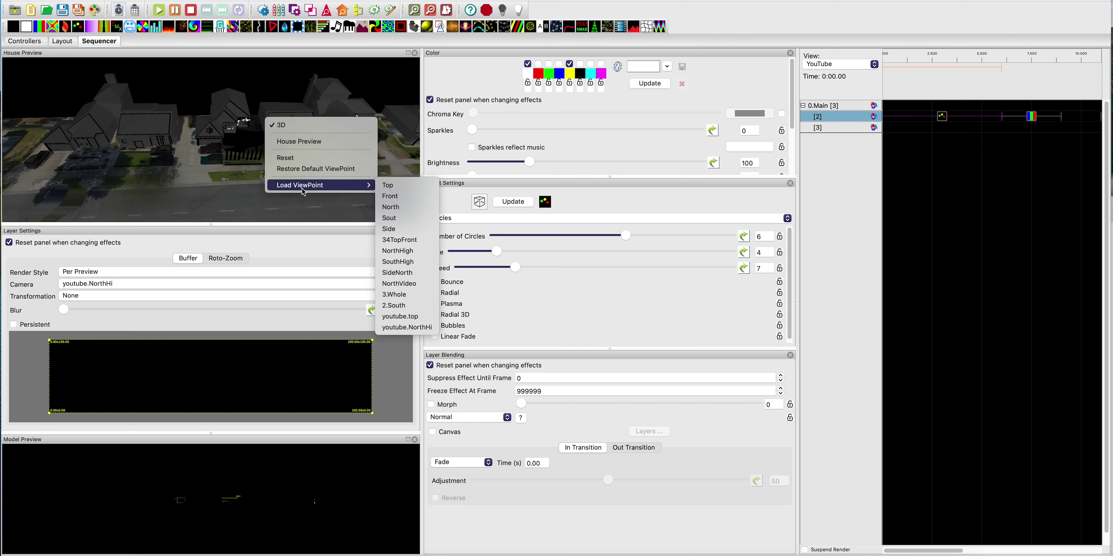
{"action": "left_click", "coordinate": [406, 328]}
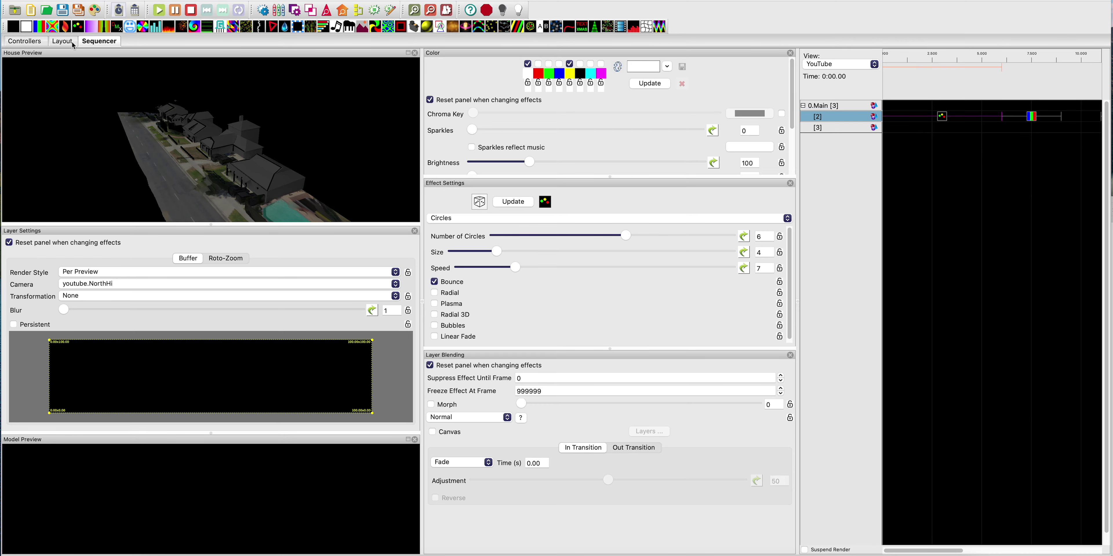
Save a raised front view covering the whole row of houses in the layout as a viewpoint named youtube.34thHi
{"action": "left_click", "coordinate": [62, 41]}
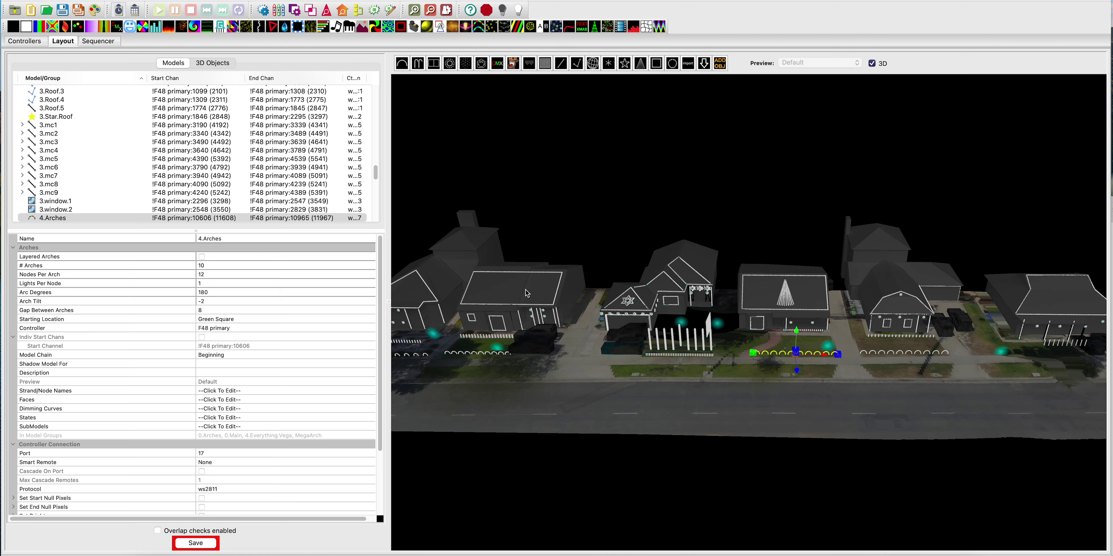
{"action": "left_click_drag", "start_coordinate": [526, 288], "coordinate": [526, 292]}
{"action": "scroll", "coordinate": [527, 292], "scroll_direction": "down", "scroll_amount": 2}
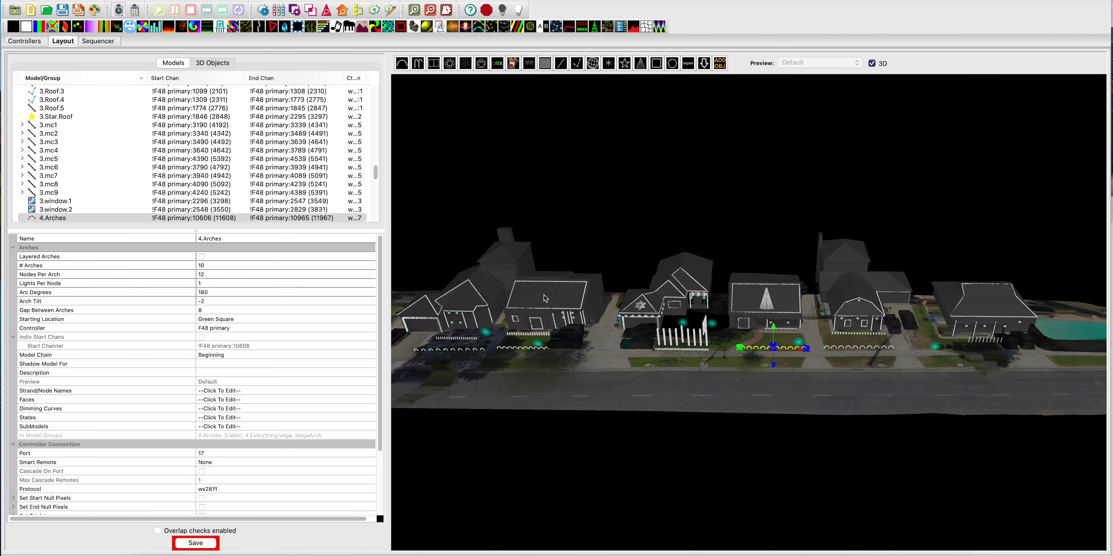
{"action": "right_click", "coordinate": [583, 264]}
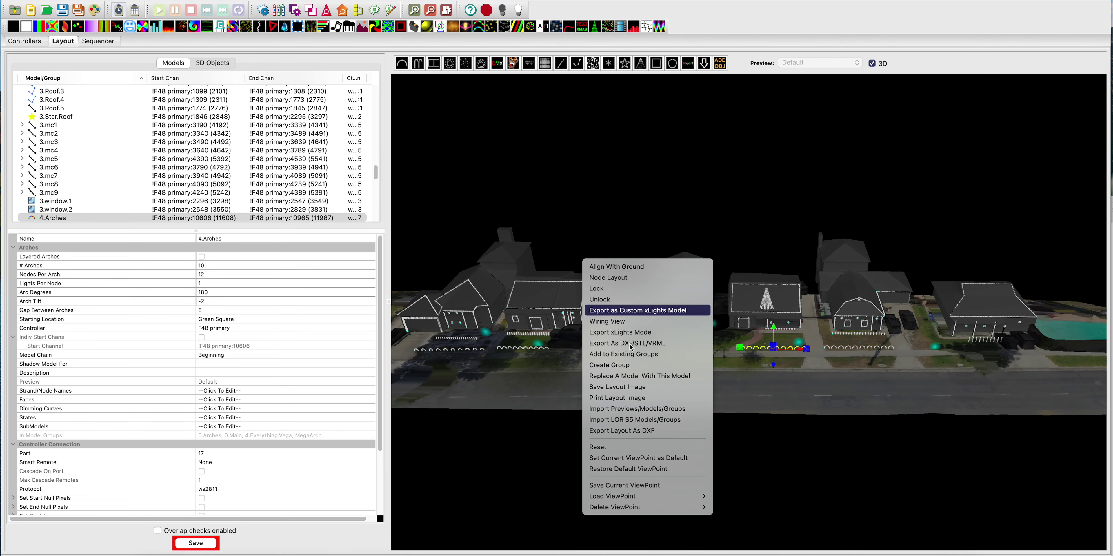
{"action": "left_click", "coordinate": [634, 486]}
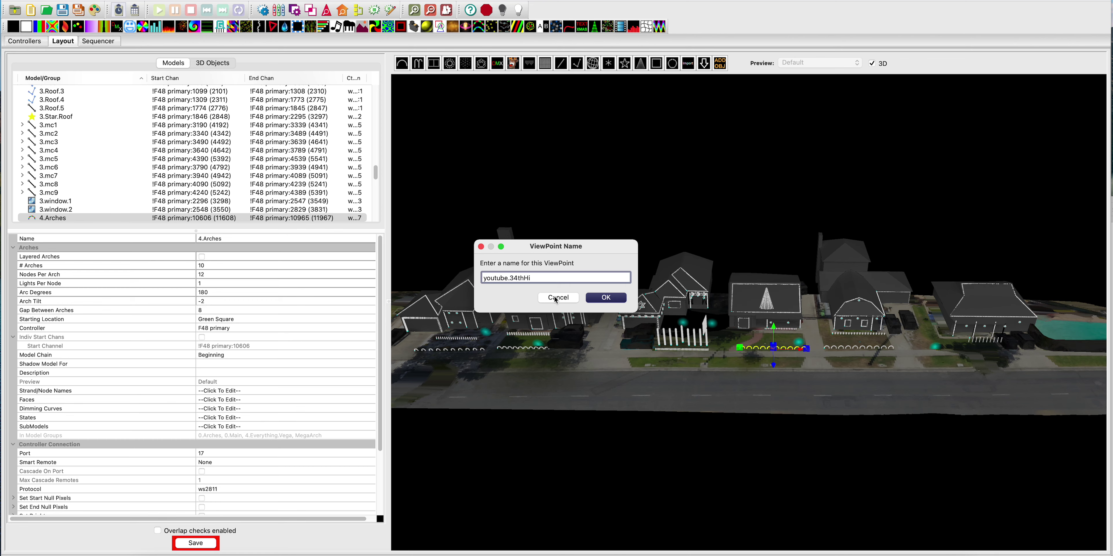
{"action": "left_click", "coordinate": [605, 298]}
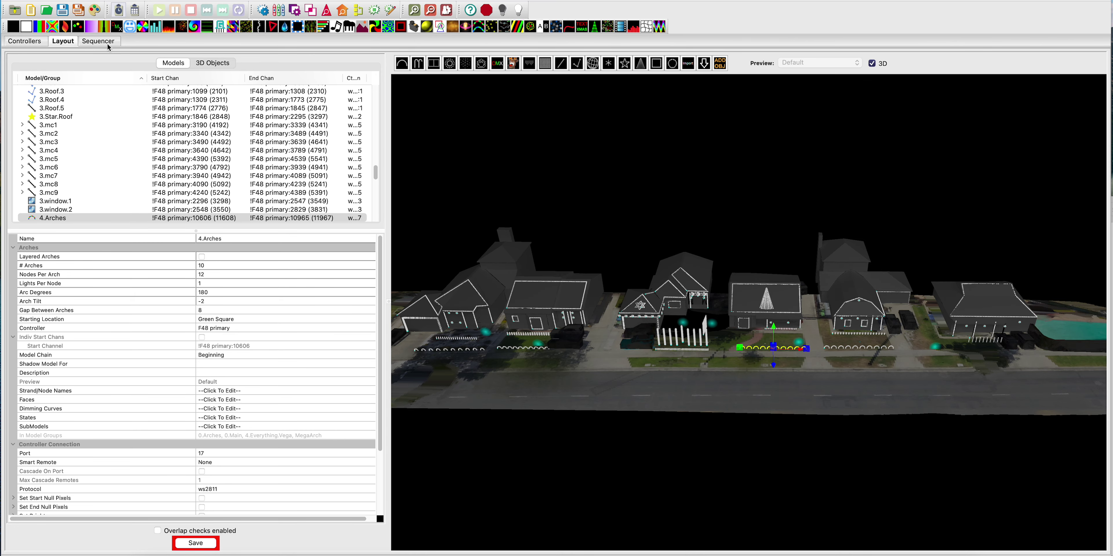
Return to the sequencer and set the camera of the first Circles effect on layer [2] to youtube.34thHi
{"action": "left_click", "coordinate": [99, 41]}
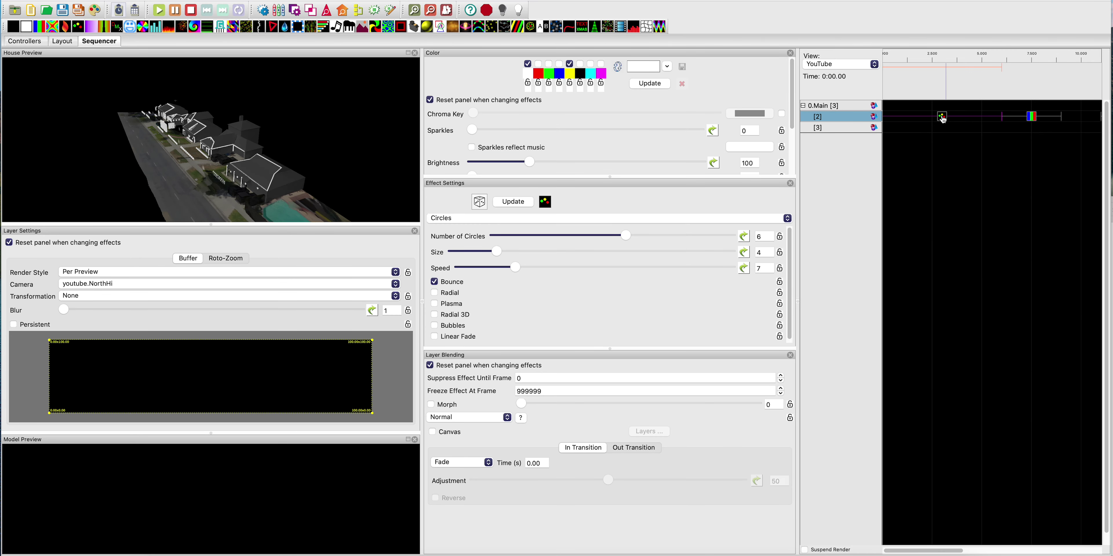
{"action": "left_click", "coordinate": [177, 283]}
{"action": "left_click", "coordinate": [163, 283]}
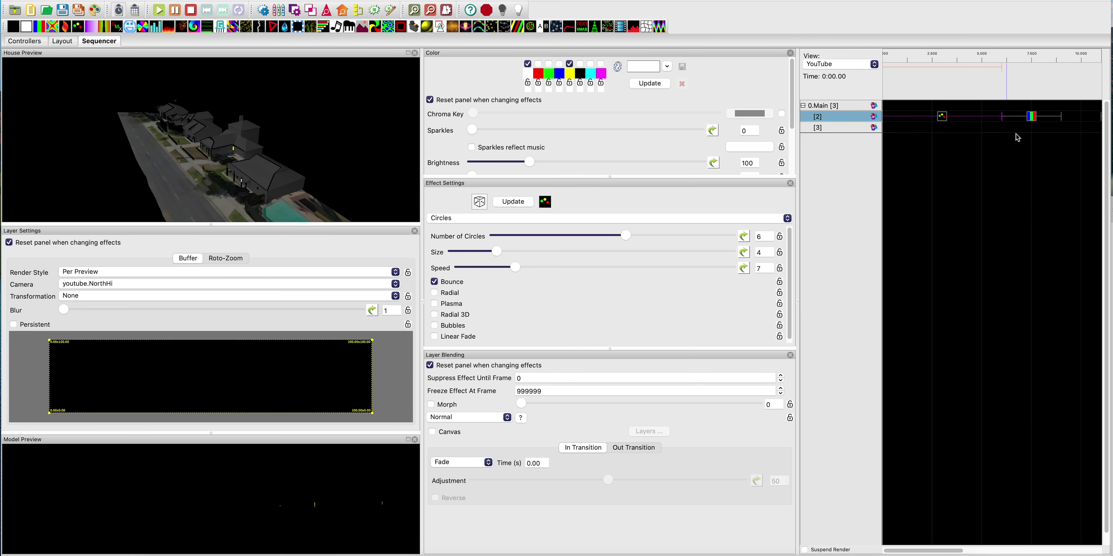
{"action": "left_click", "coordinate": [1031, 116]}
{"action": "left_click", "coordinate": [943, 117]}
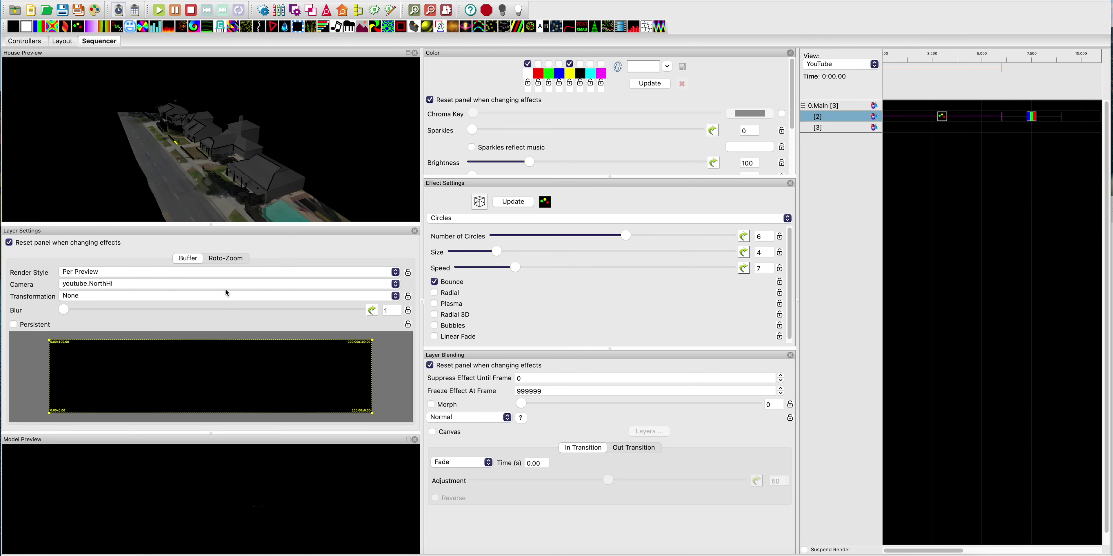
{"action": "left_click", "coordinate": [108, 284]}
{"action": "left_click", "coordinate": [140, 294]}
Load the youtube.34thHi viewpoint in the house preview and examine the Circles effect in the enlarged preview from the street side
{"action": "right_click", "coordinate": [214, 128]}
{"action": "mouse_move", "coordinate": [259, 190]}
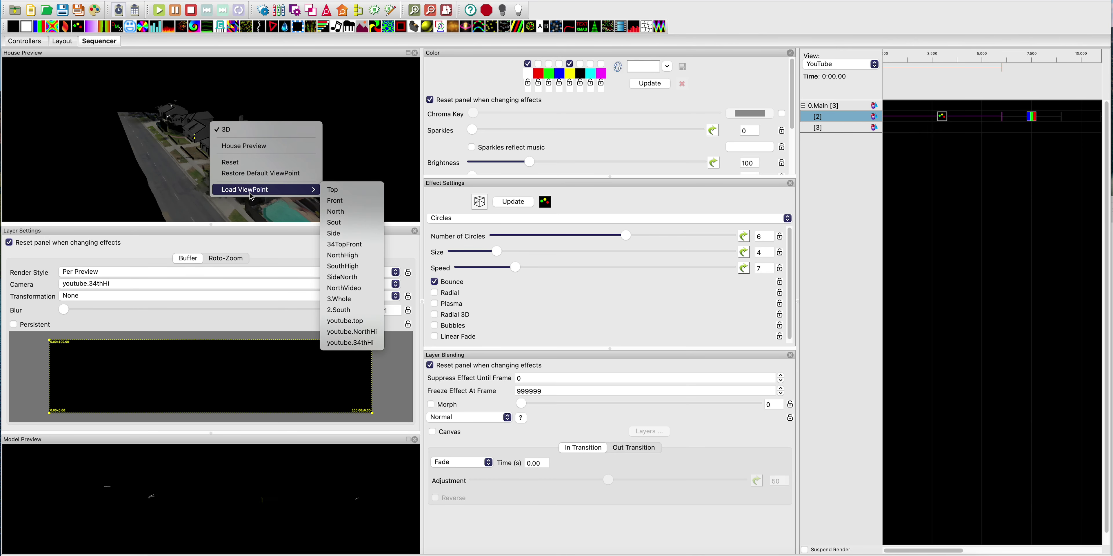
{"action": "left_click", "coordinate": [347, 343]}
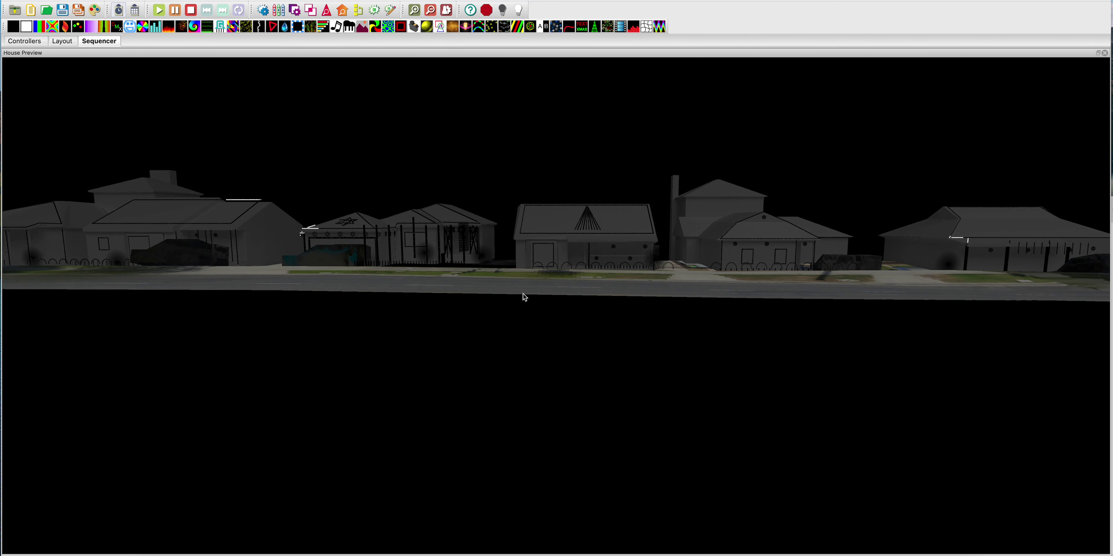
{"action": "scroll", "coordinate": [521, 298], "scroll_direction": "up", "scroll_amount": 3}
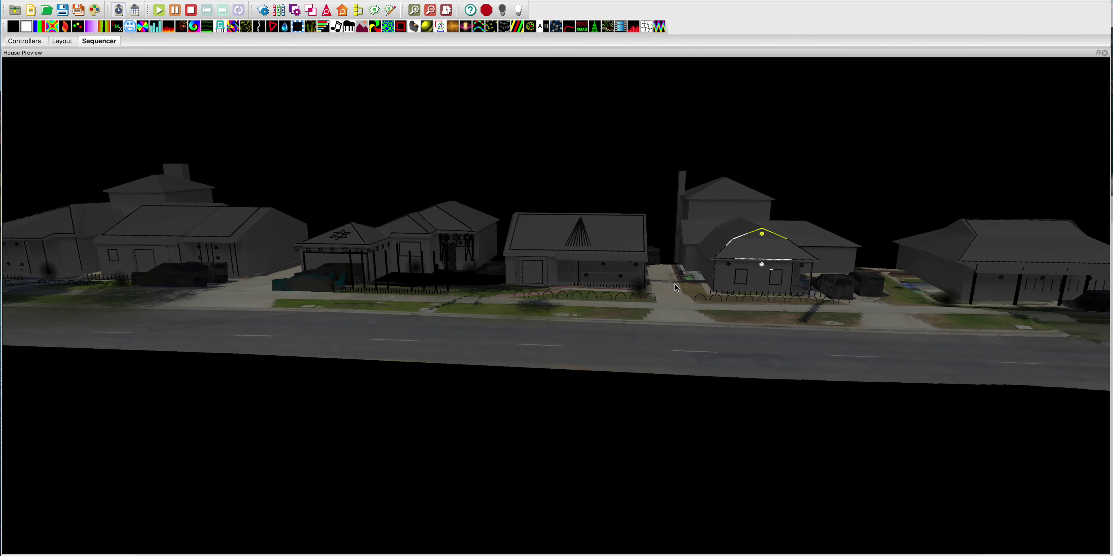
{"action": "scroll", "coordinate": [580, 246], "scroll_direction": "down", "scroll_amount": 1}
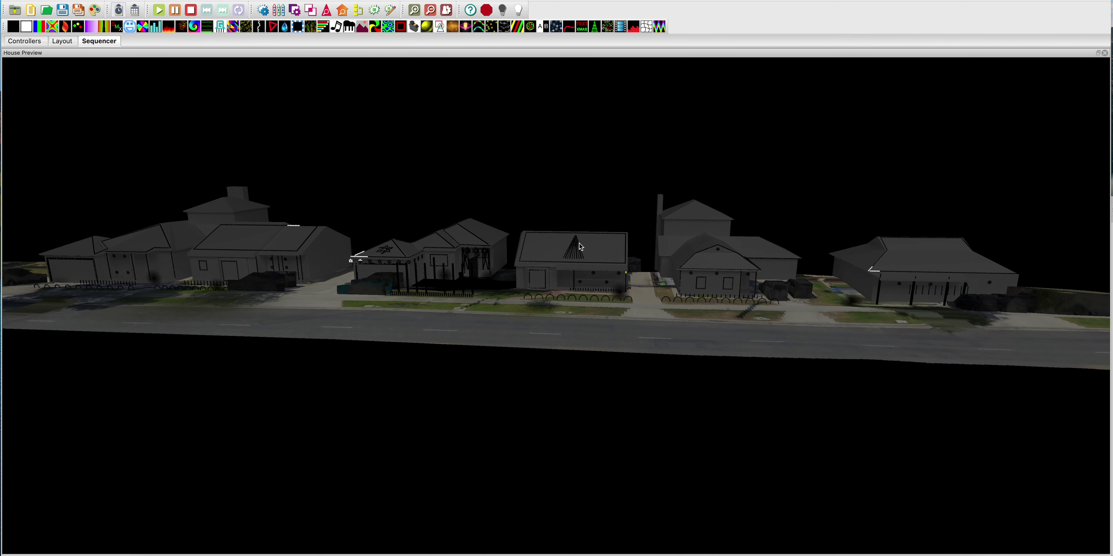
{"action": "left_click", "coordinate": [1099, 54]}
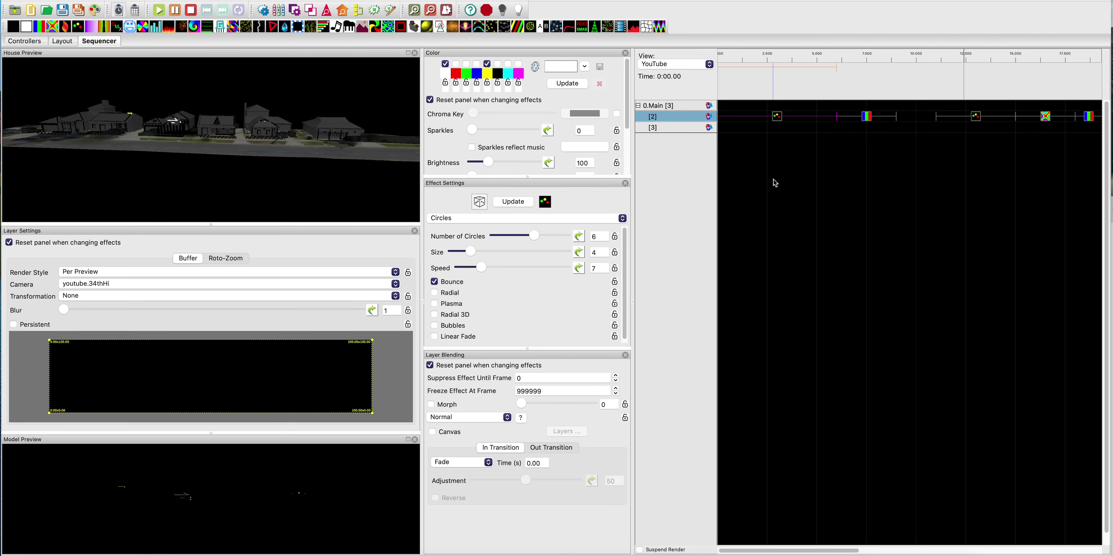
Select the first Bars effect on layer [2] and set its render style to Per Preview with the youtube.top camera
{"action": "left_click", "coordinate": [867, 116]}
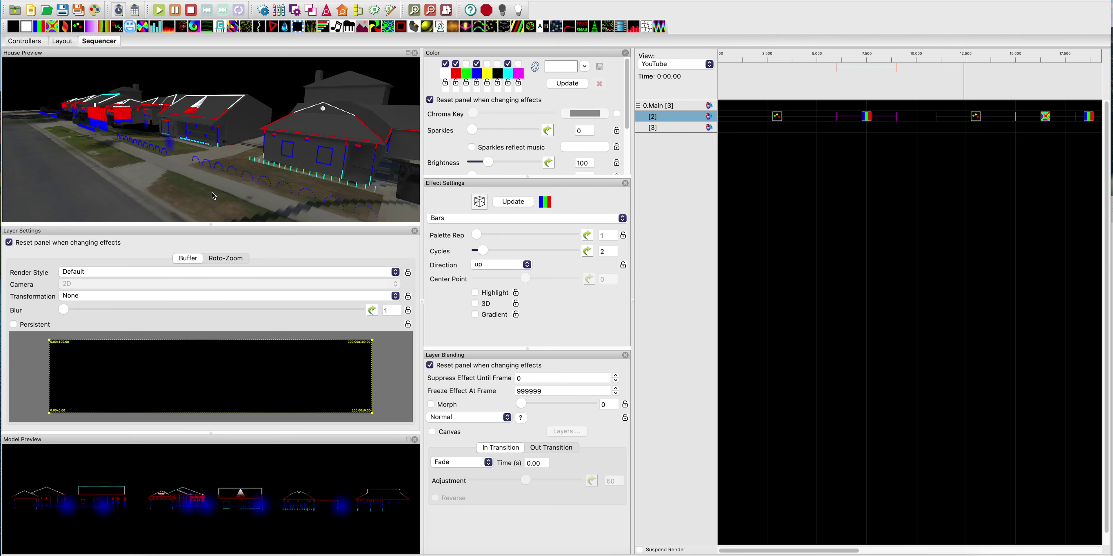
{"action": "left_click_drag", "start_coordinate": [164, 152], "coordinate": [151, 125]}
{"action": "scroll", "coordinate": [152, 128], "scroll_direction": "up", "scroll_amount": 5}
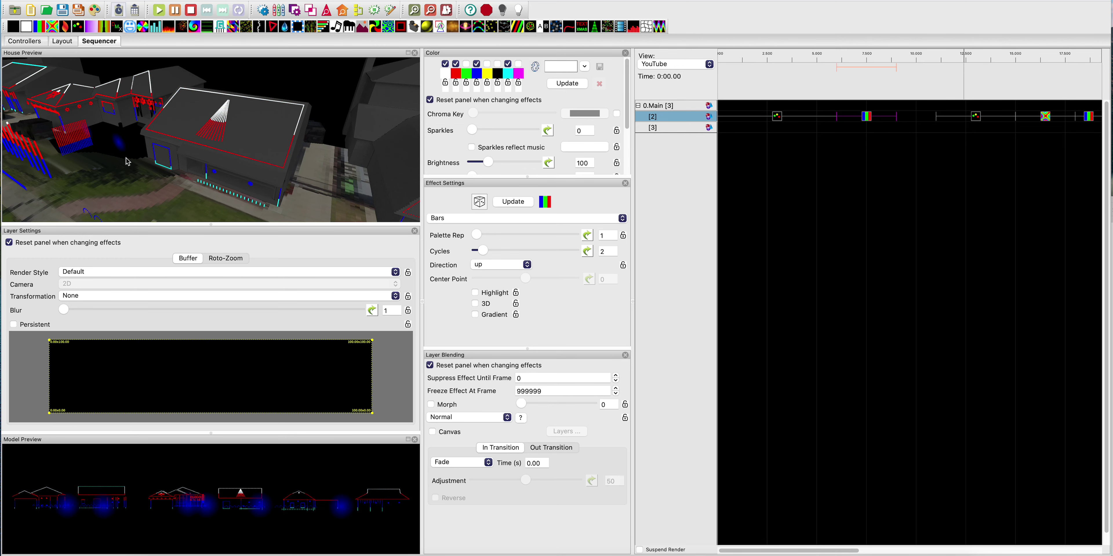
{"action": "left_click", "coordinate": [95, 272]}
{"action": "left_click", "coordinate": [87, 283]}
{"action": "left_click", "coordinate": [96, 283]}
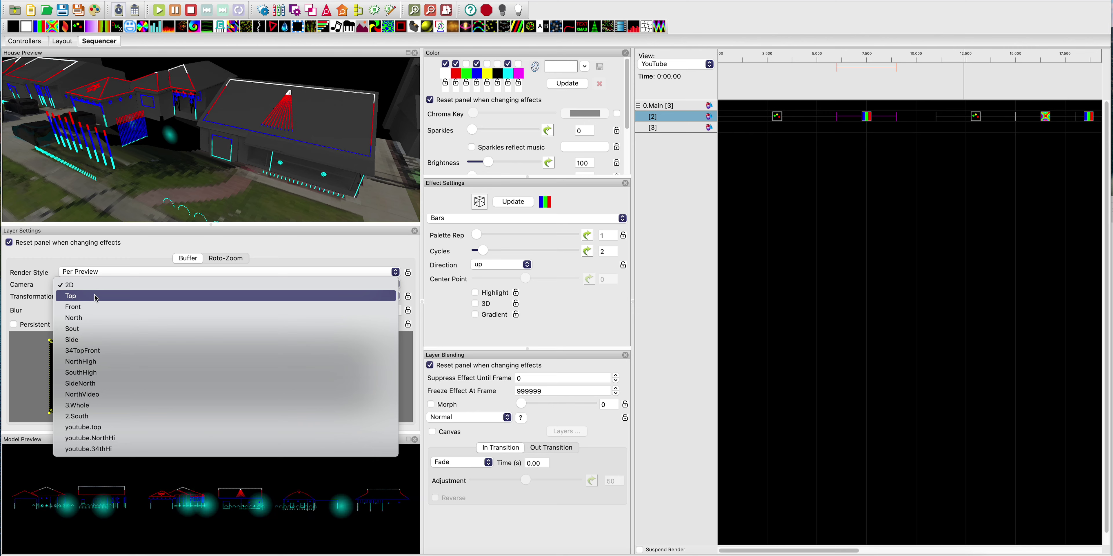
{"action": "left_click", "coordinate": [94, 428]}
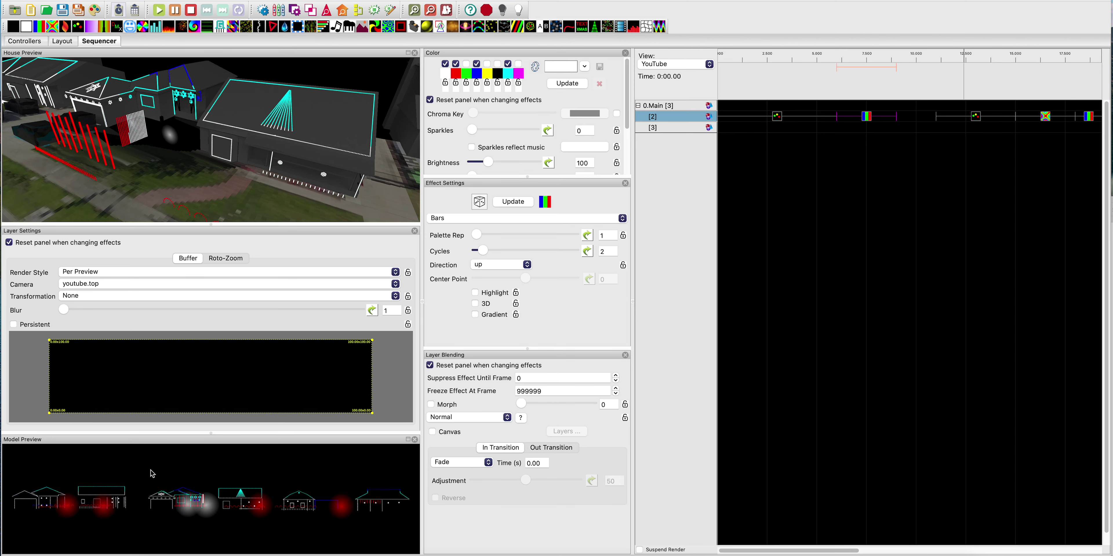
Set the Bars effect to 1 cycle, direction down and Gradient on, and check it along the street and from the front
{"action": "left_click_drag", "start_coordinate": [190, 112], "coordinate": [223, 183]}
{"action": "scroll", "coordinate": [220, 176], "scroll_direction": "down", "scroll_amount": 5}
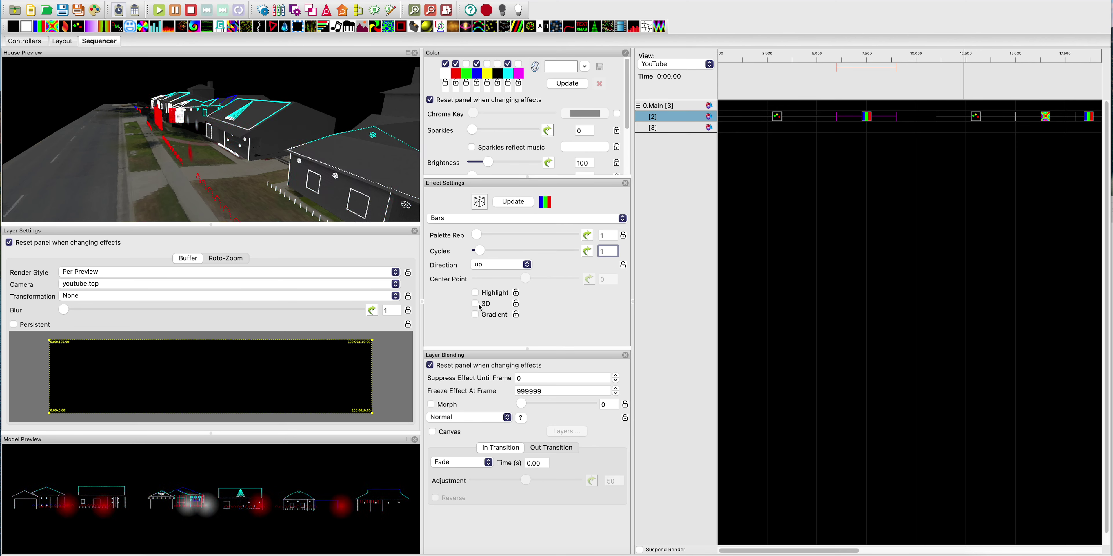
{"action": "left_click", "coordinate": [497, 264]}
{"action": "left_click", "coordinate": [493, 276]}
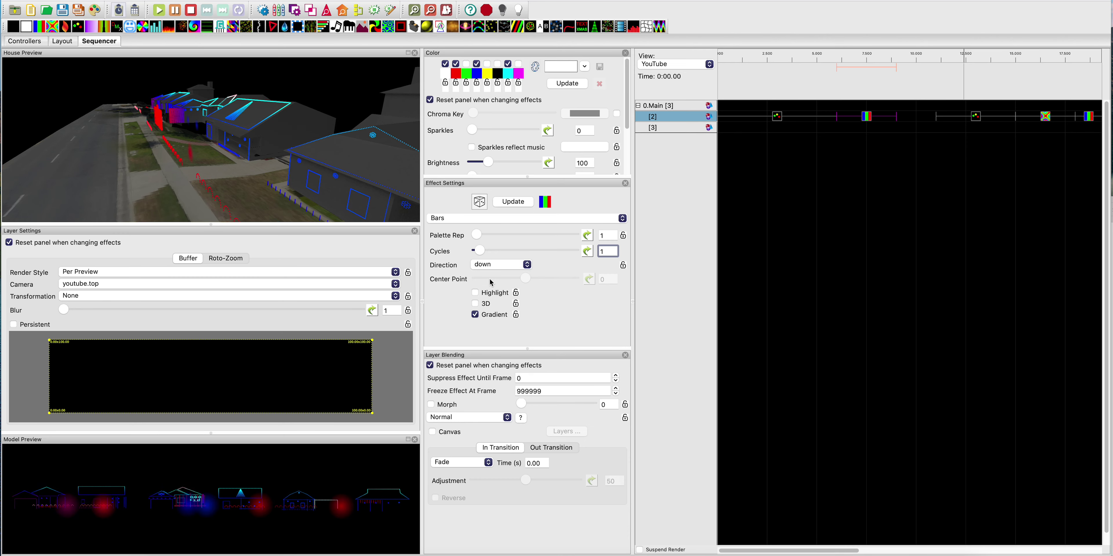
{"action": "left_click_drag", "start_coordinate": [194, 142], "coordinate": [297, 124]}
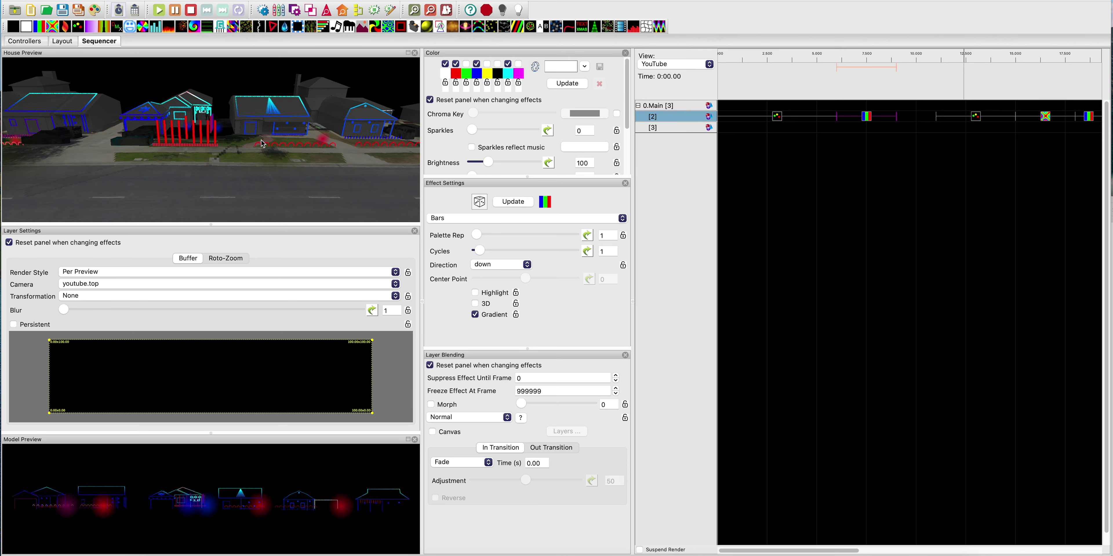
{"action": "left_click_drag", "start_coordinate": [262, 144], "coordinate": [145, 128]}
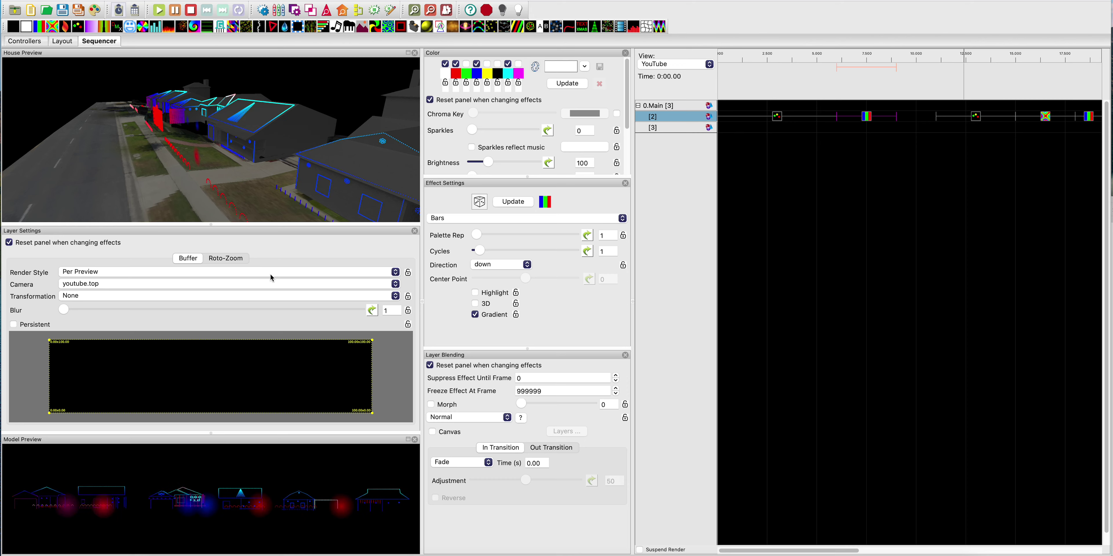
Switch the Bars effect's camera to youtube.NorthHi and examine how the bars travel along the houses from several angles
{"action": "left_click", "coordinate": [267, 284]}
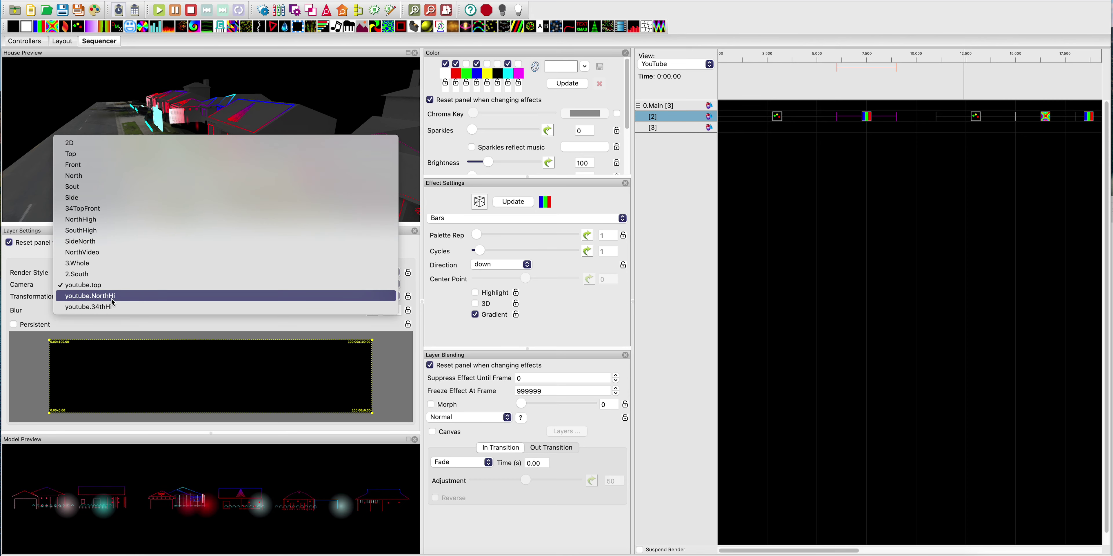
{"action": "left_click", "coordinate": [112, 297]}
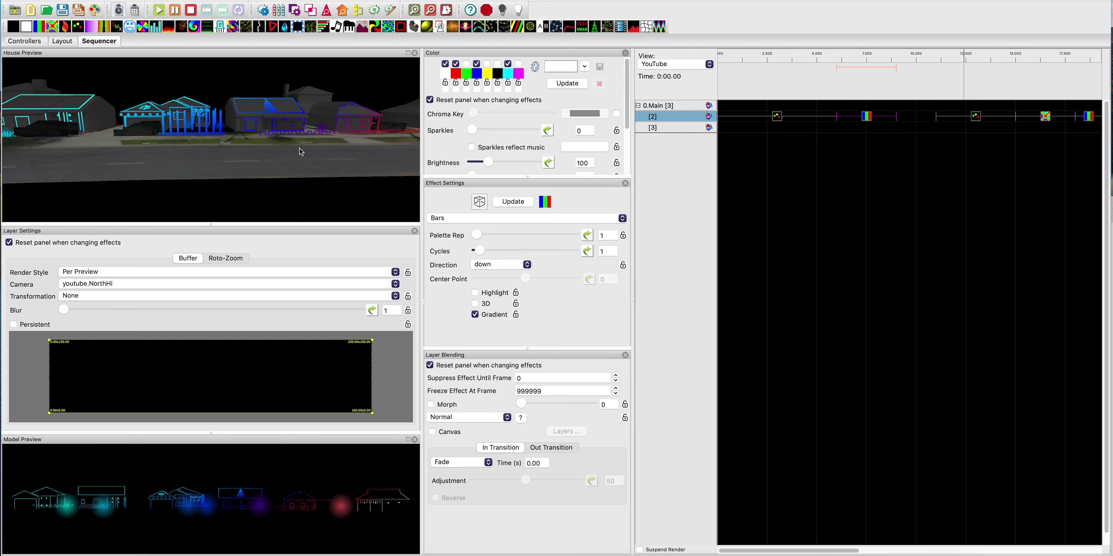
{"action": "left_click_drag", "start_coordinate": [289, 149], "coordinate": [222, 151]}
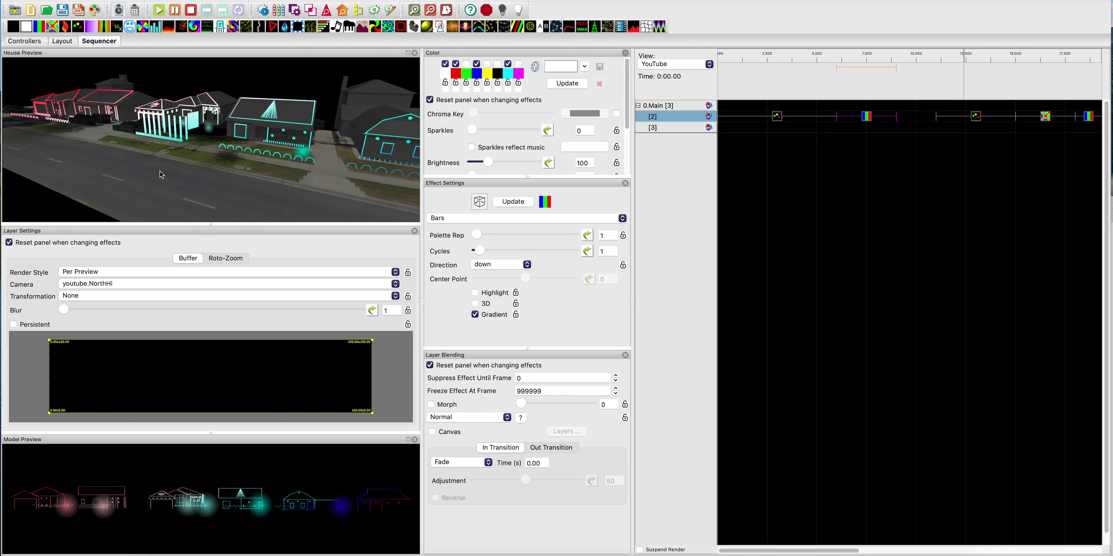
{"action": "left_click_drag", "start_coordinate": [161, 174], "coordinate": [221, 213]}
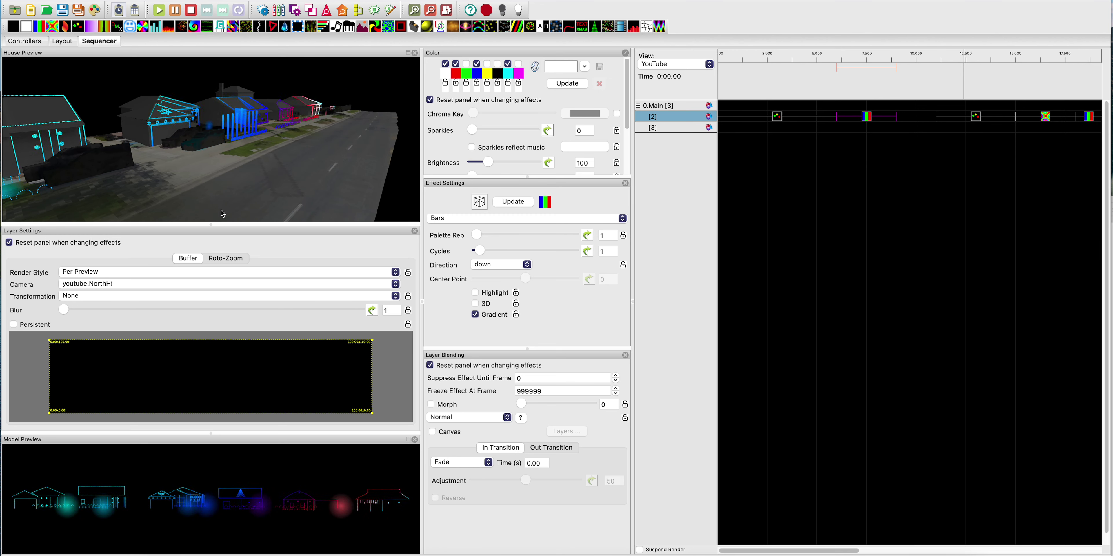
{"action": "left_click_drag", "start_coordinate": [269, 187], "coordinate": [168, 188]}
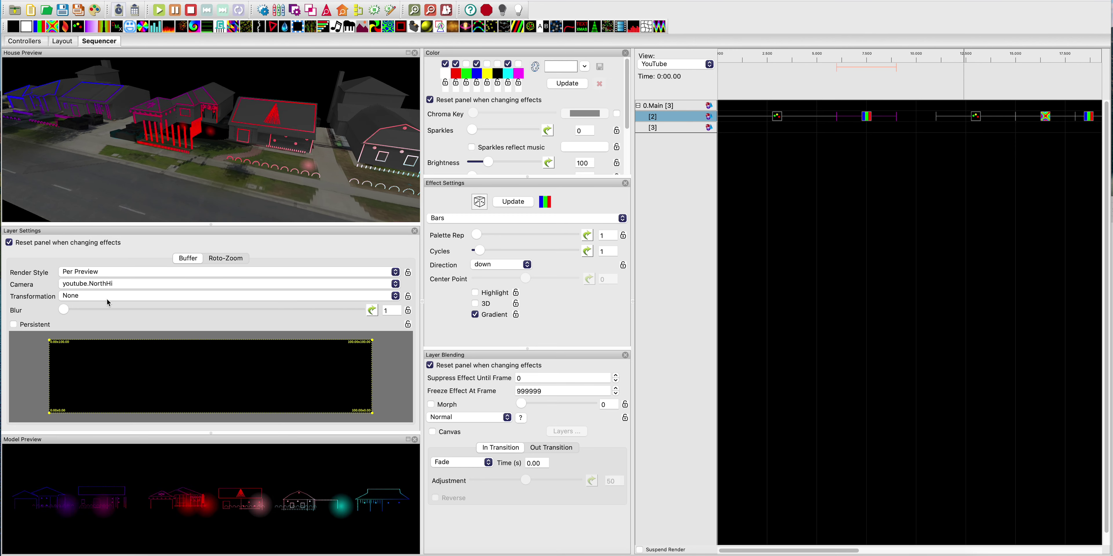
Switch the Bars effect's camera to youtube.34thHi and examine the bars from high and low front views
{"action": "left_click", "coordinate": [109, 284]}
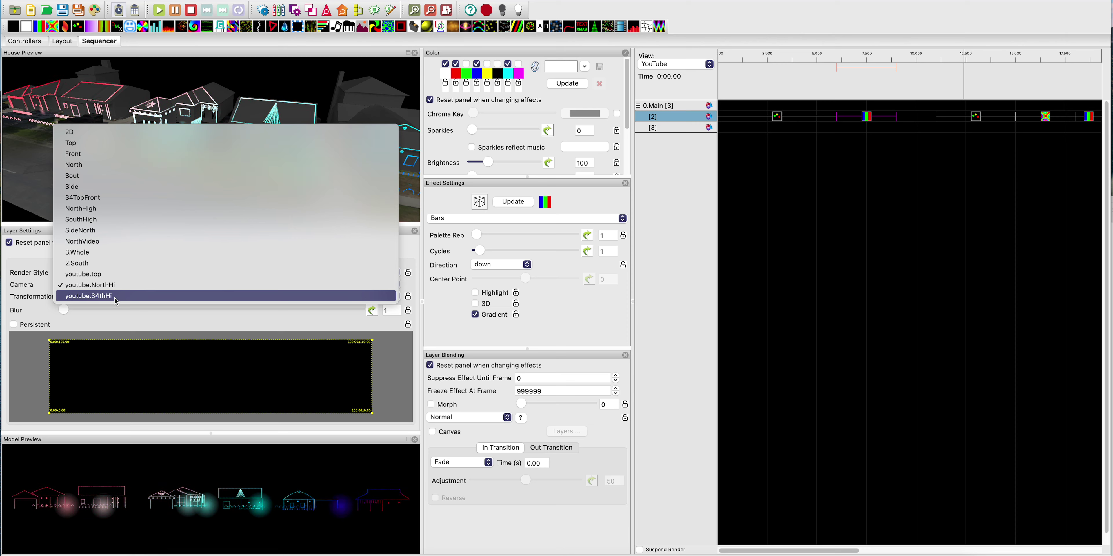
{"action": "left_click", "coordinate": [114, 297]}
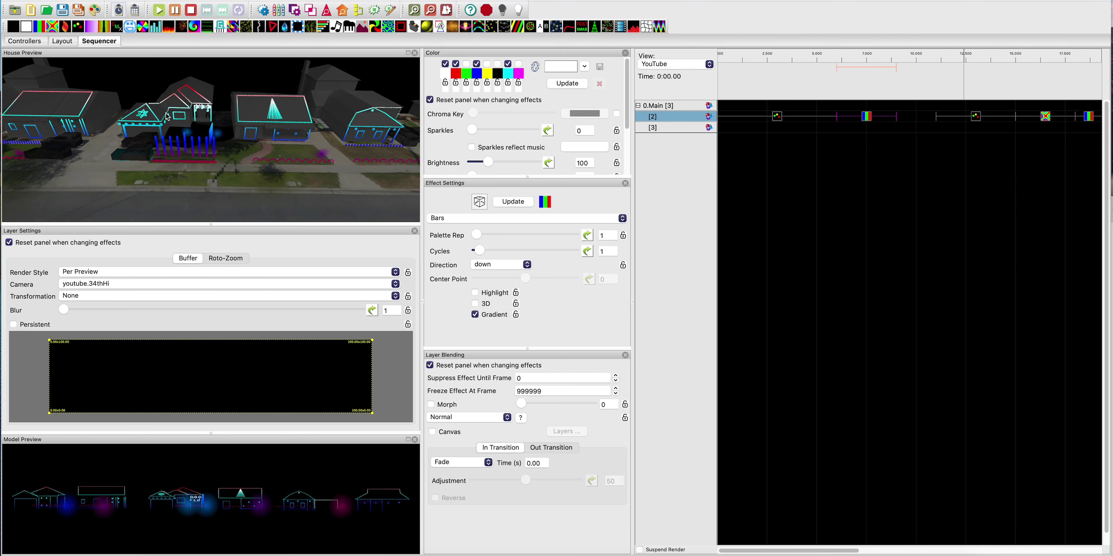
{"action": "left_click_drag", "start_coordinate": [175, 102], "coordinate": [160, 179]}
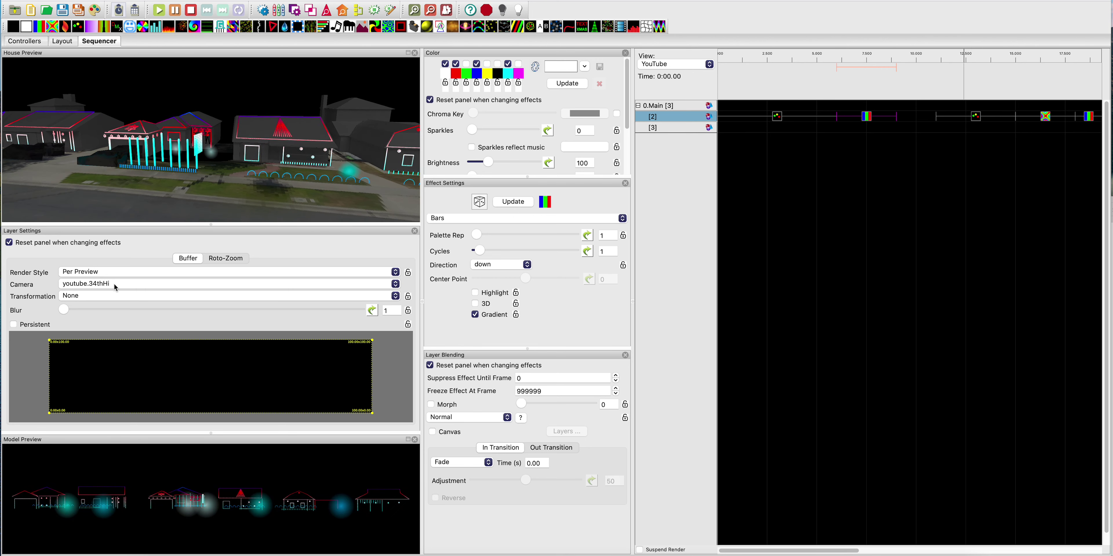
{"action": "left_click_drag", "start_coordinate": [222, 203], "coordinate": [259, 178]}
Set the Bars effect's render style to Default for comparison and examine it on the houses from street level
{"action": "left_click", "coordinate": [103, 272]}
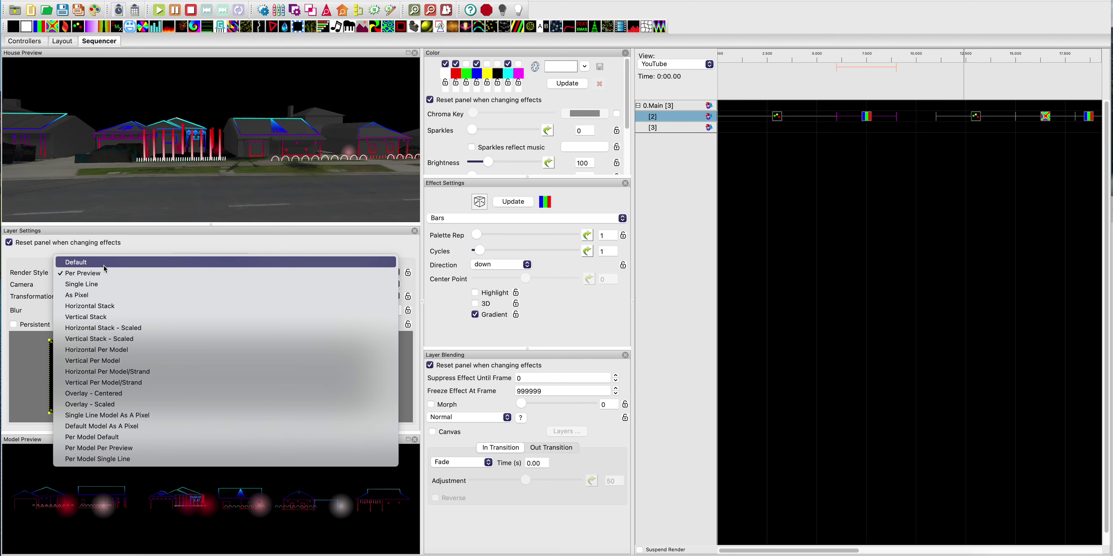
{"action": "left_click", "coordinate": [77, 262]}
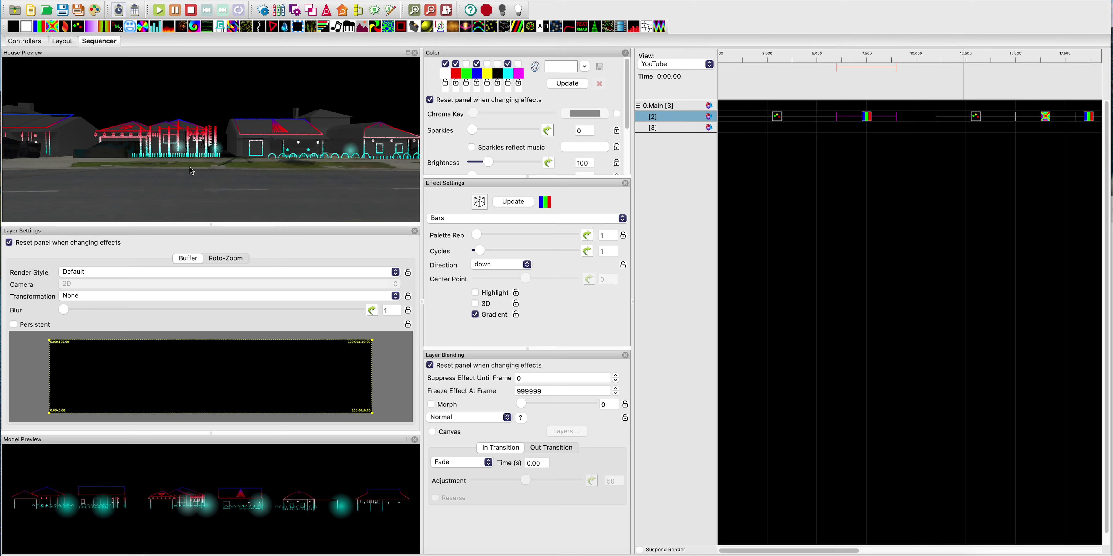
{"action": "left_click_drag", "start_coordinate": [231, 140], "coordinate": [316, 194]}
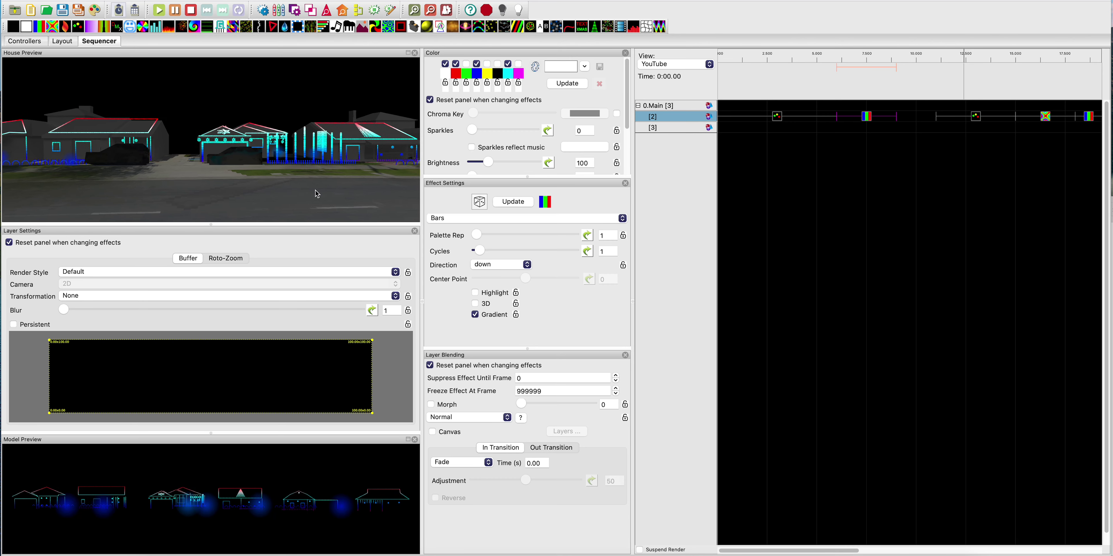
{"action": "left_click_drag", "start_coordinate": [198, 184], "coordinate": [266, 161]}
Set the Bars effect's render style back to Per Preview with the youtube.34thHi camera
{"action": "left_click", "coordinate": [111, 273]}
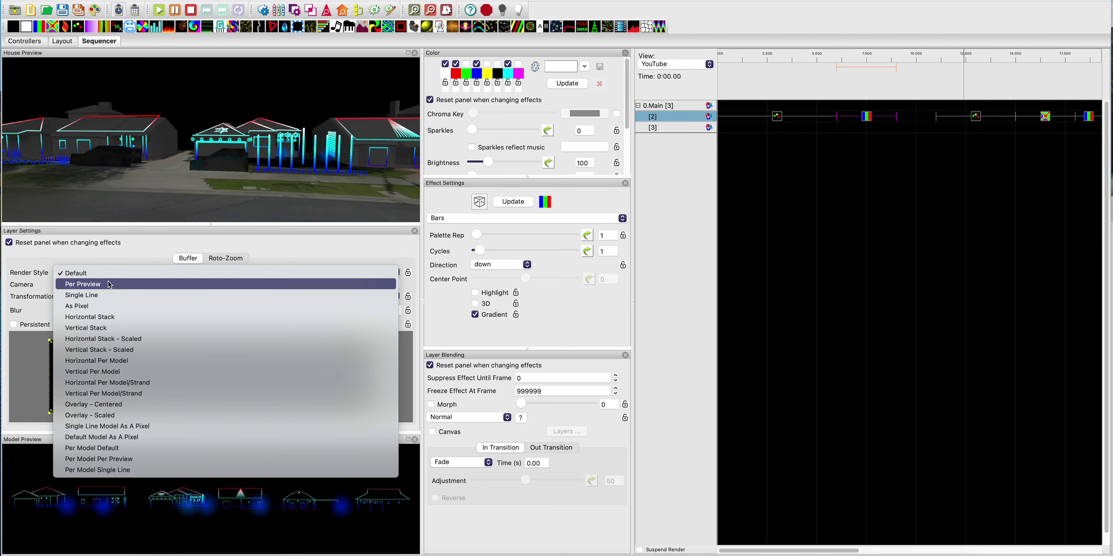
{"action": "left_click", "coordinate": [96, 284]}
{"action": "left_click", "coordinate": [95, 285]}
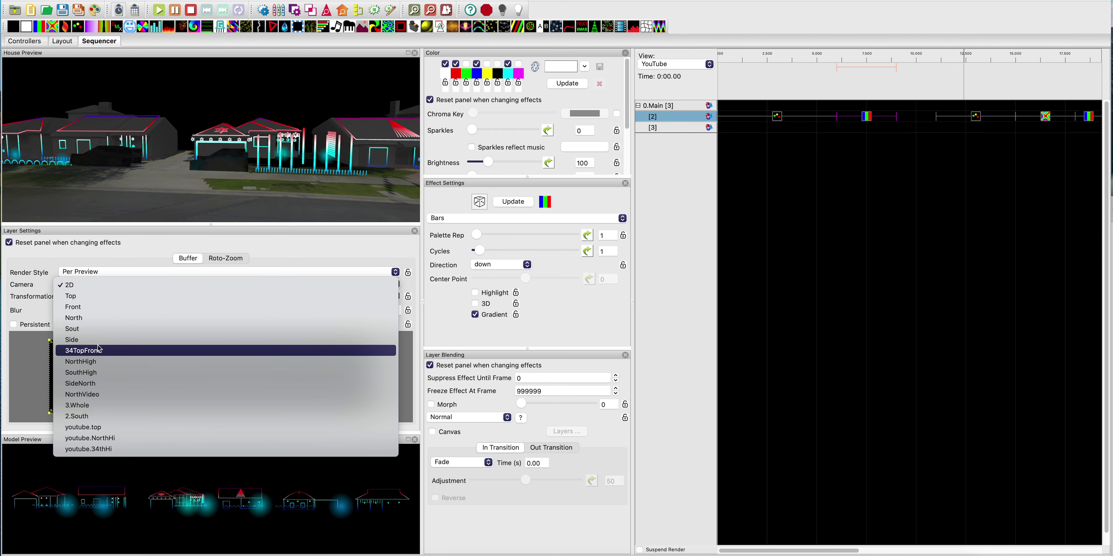
{"action": "left_click", "coordinate": [109, 450]}
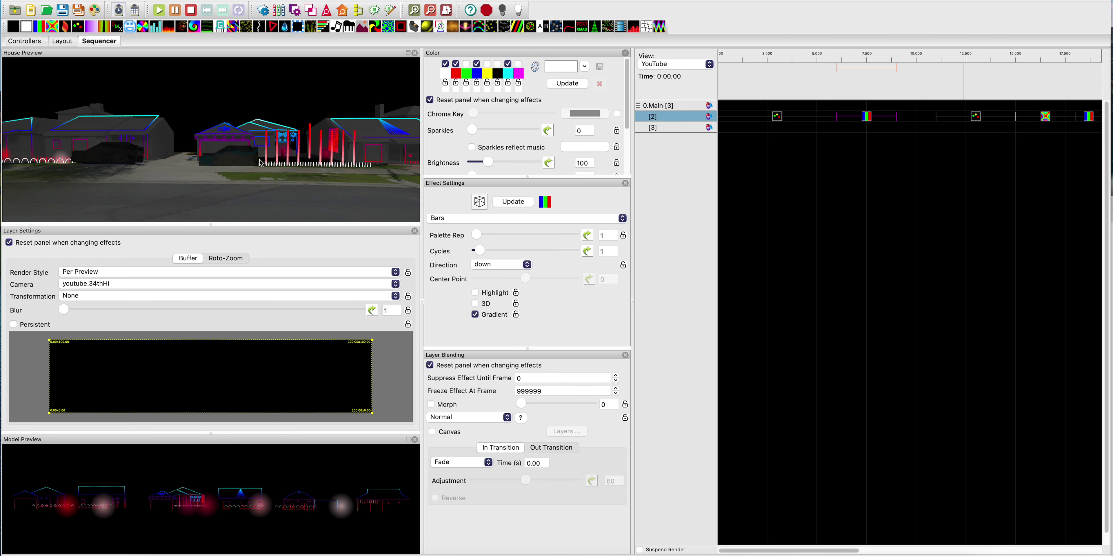
Examine the Bars effect from a side angle, and select the following Circles effect to preview it on the houses
{"action": "left_click_drag", "start_coordinate": [268, 168], "coordinate": [181, 174]}
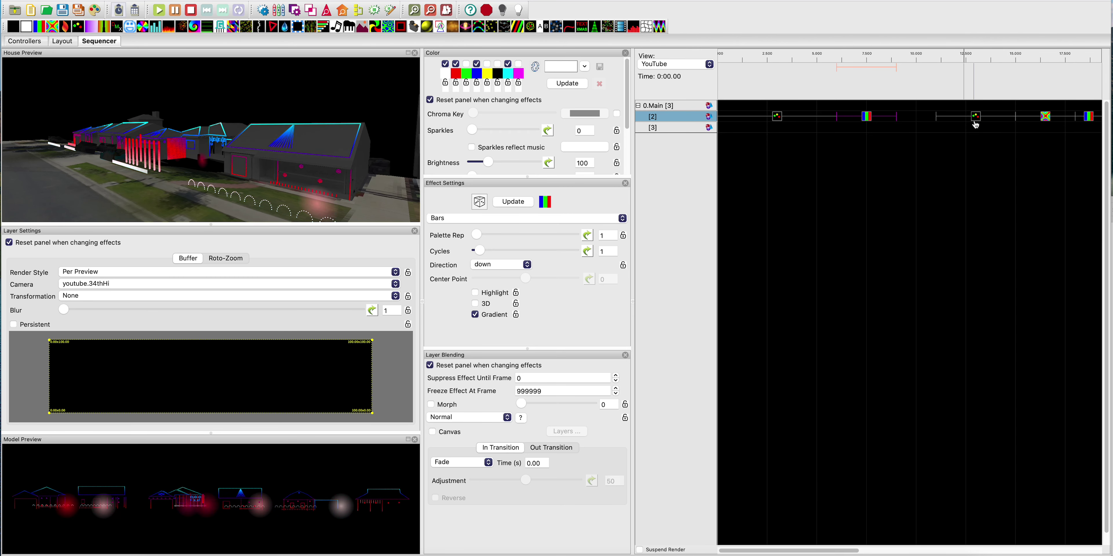
{"action": "scroll", "coordinate": [911, 515], "scroll_direction": "right", "scroll_amount": 3}
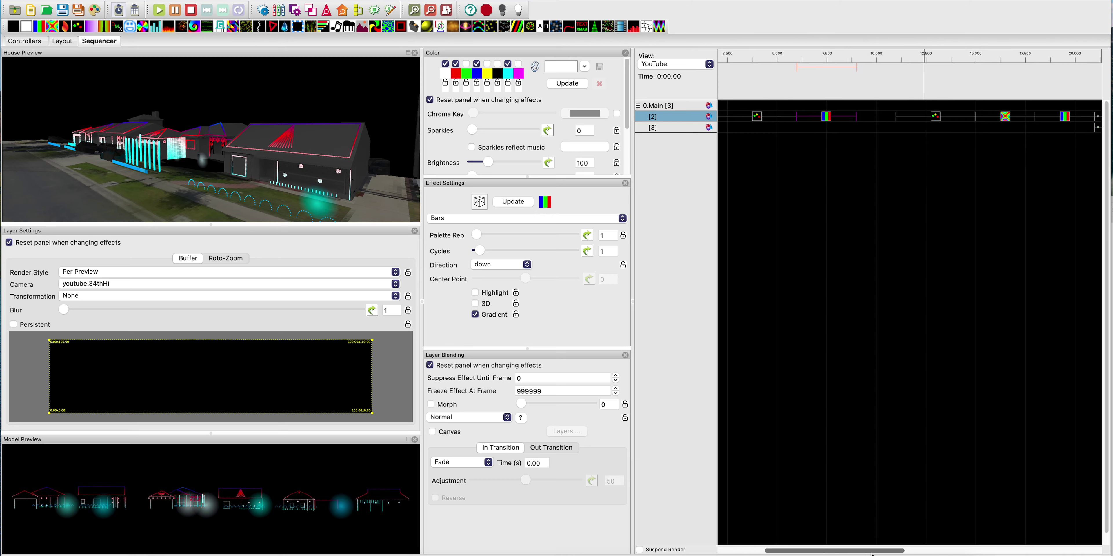
{"action": "left_click_drag", "start_coordinate": [699, 280], "coordinate": [702, 280]}
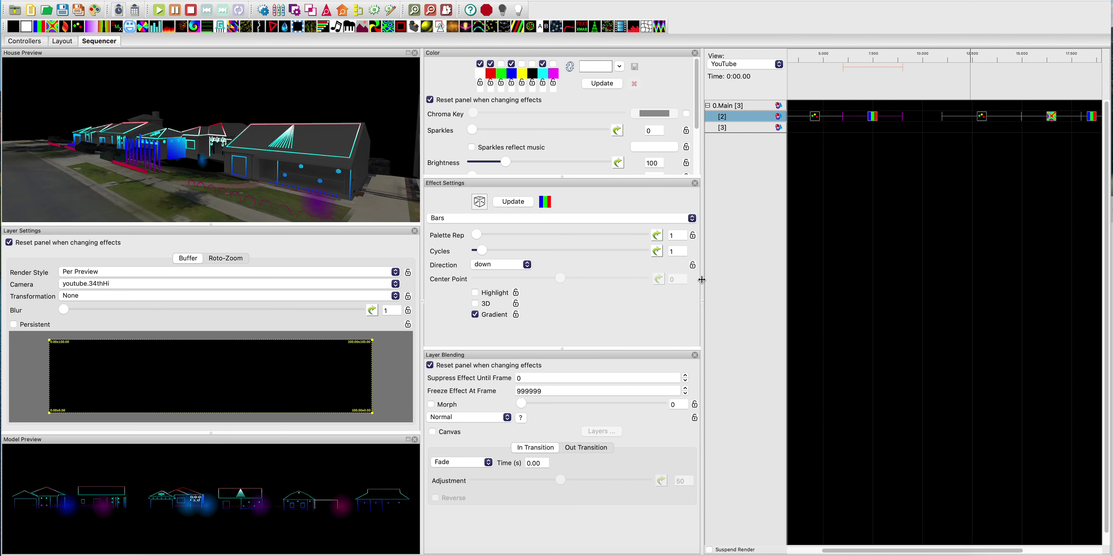
{"action": "left_click", "coordinate": [983, 120]}
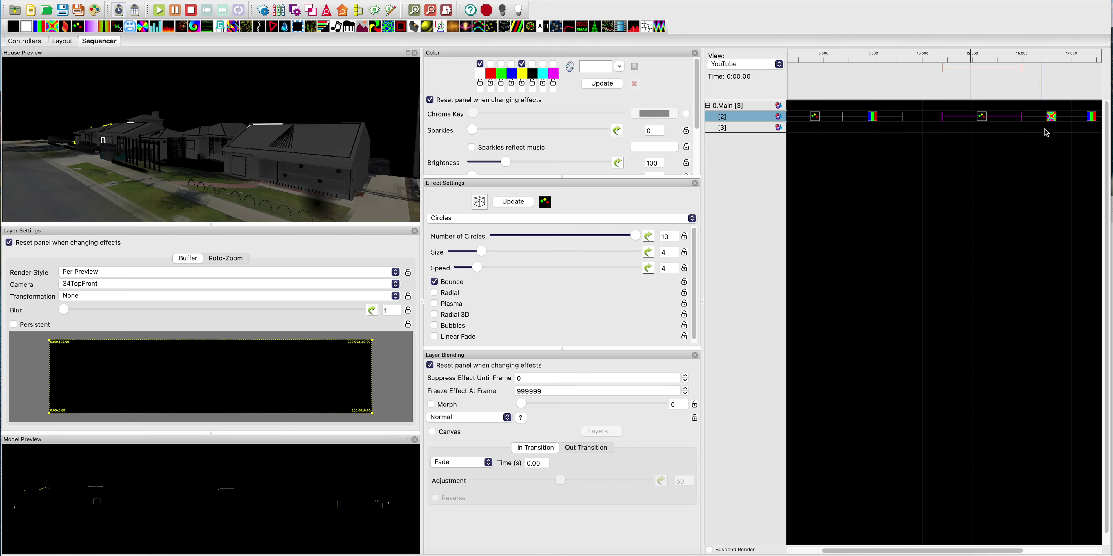
Select the Butterfly effect after the Circles effect and examine its Default rendering on the houses from street level
{"action": "left_click", "coordinate": [1052, 117]}
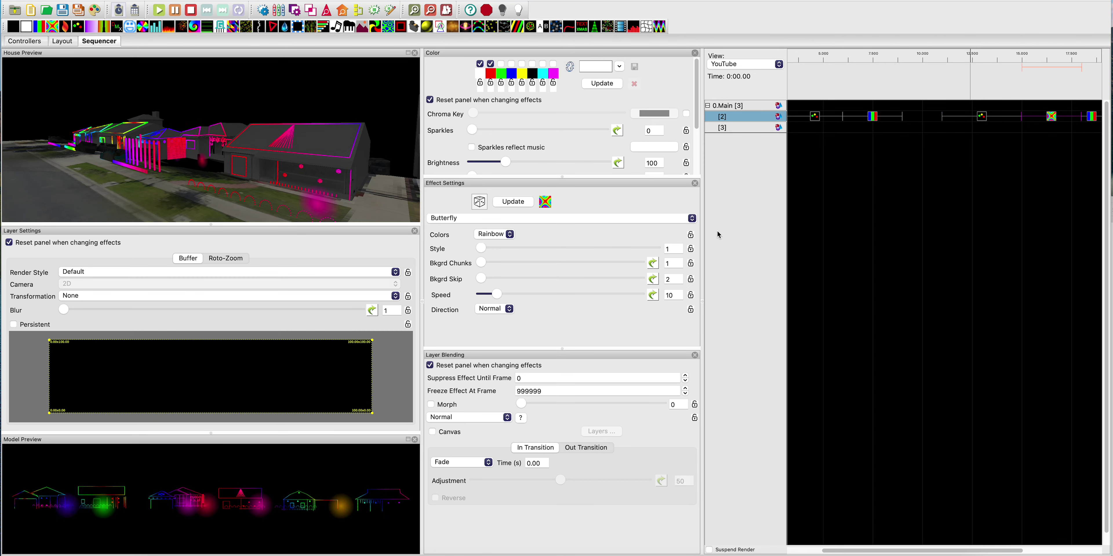
{"action": "left_click_drag", "start_coordinate": [182, 182], "coordinate": [270, 186]}
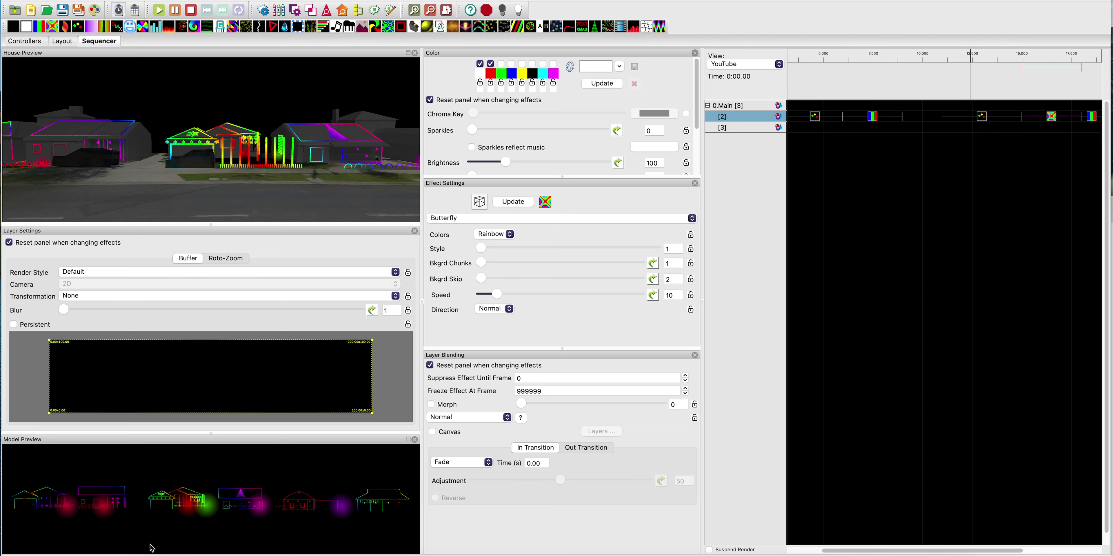
{"action": "left_click_drag", "start_coordinate": [256, 216], "coordinate": [237, 163]}
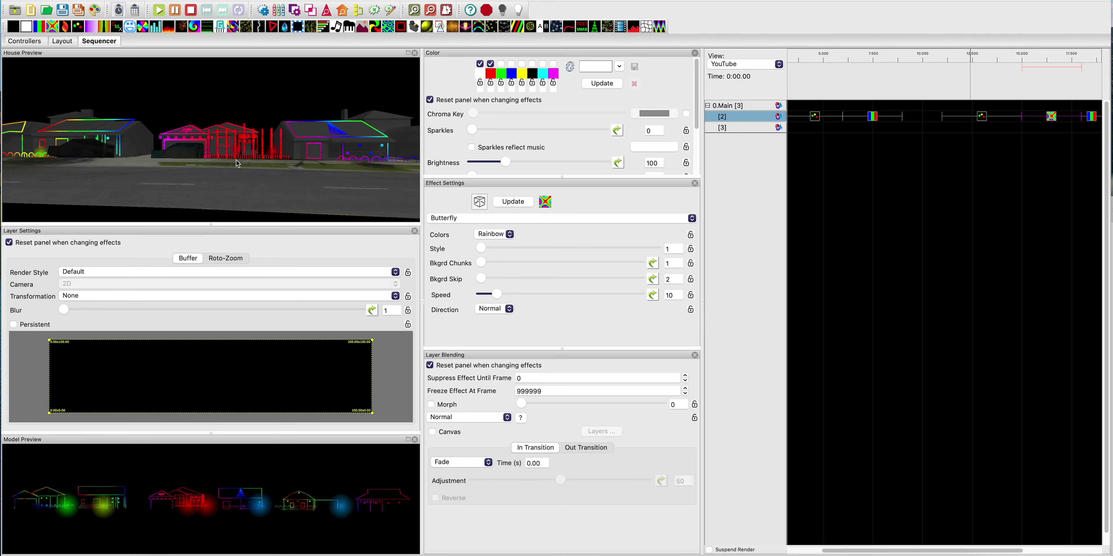
Set the Butterfly effect's render style to Per Preview with the youtube.34thHi camera and examine it from the street
{"action": "left_click", "coordinate": [138, 272]}
{"action": "left_click", "coordinate": [129, 283]}
{"action": "left_click", "coordinate": [113, 285]}
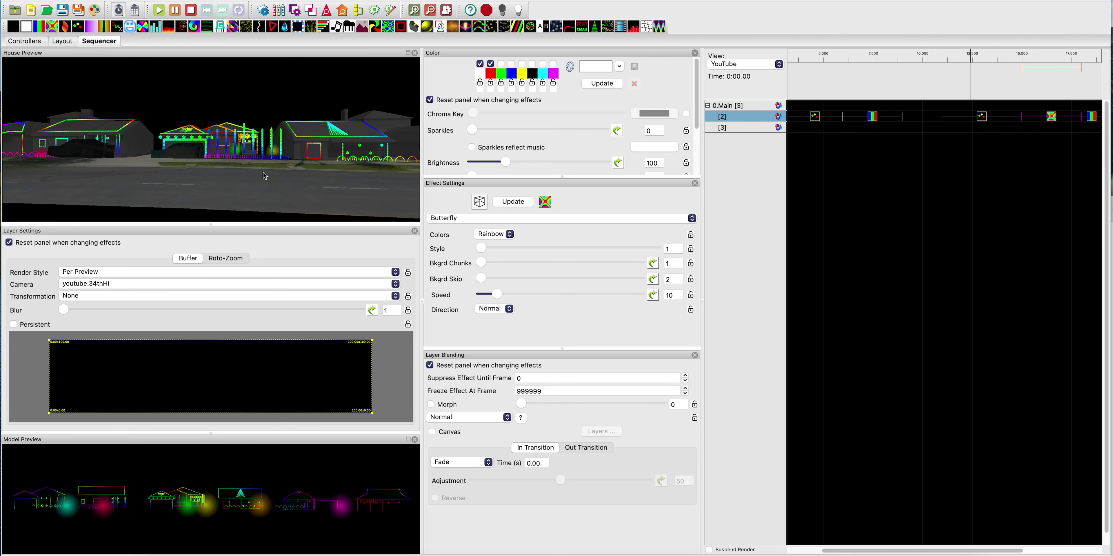
{"action": "left_click_drag", "start_coordinate": [264, 172], "coordinate": [256, 168]}
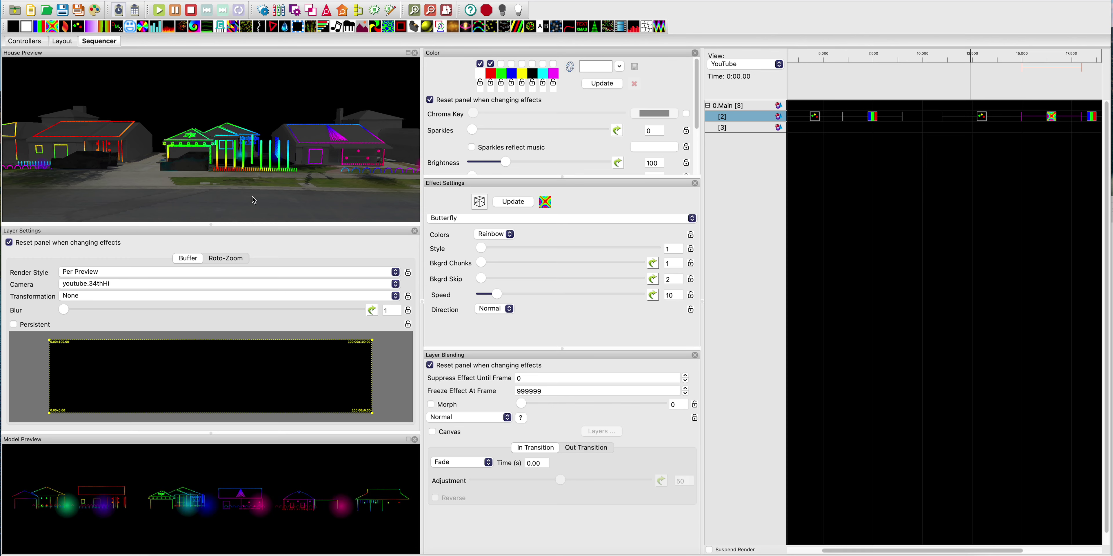
Load the youtube.34thHi viewpoint in the House Preview
{"action": "right_click", "coordinate": [222, 144]}
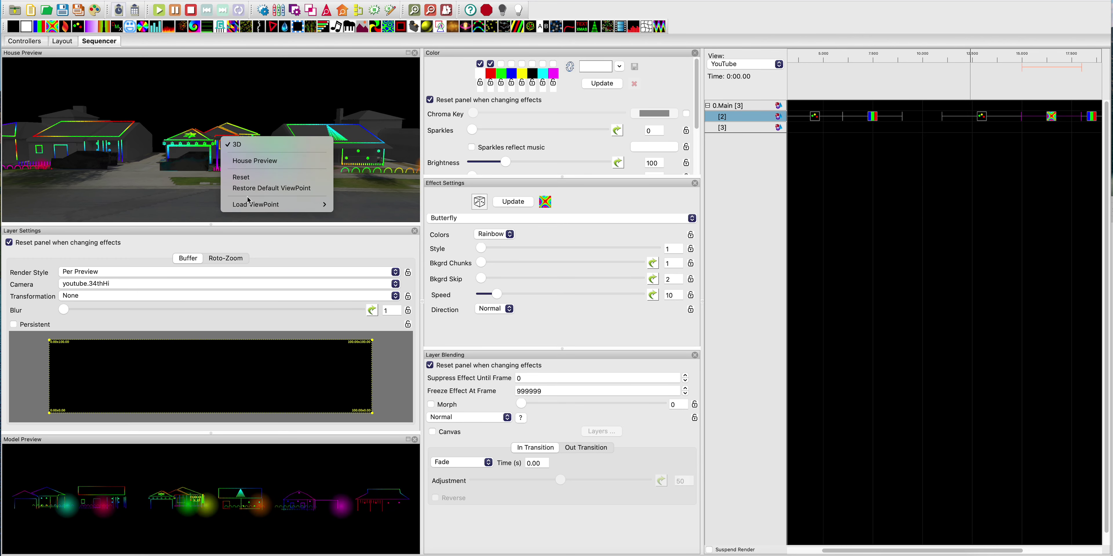
{"action": "mouse_move", "coordinate": [253, 206]}
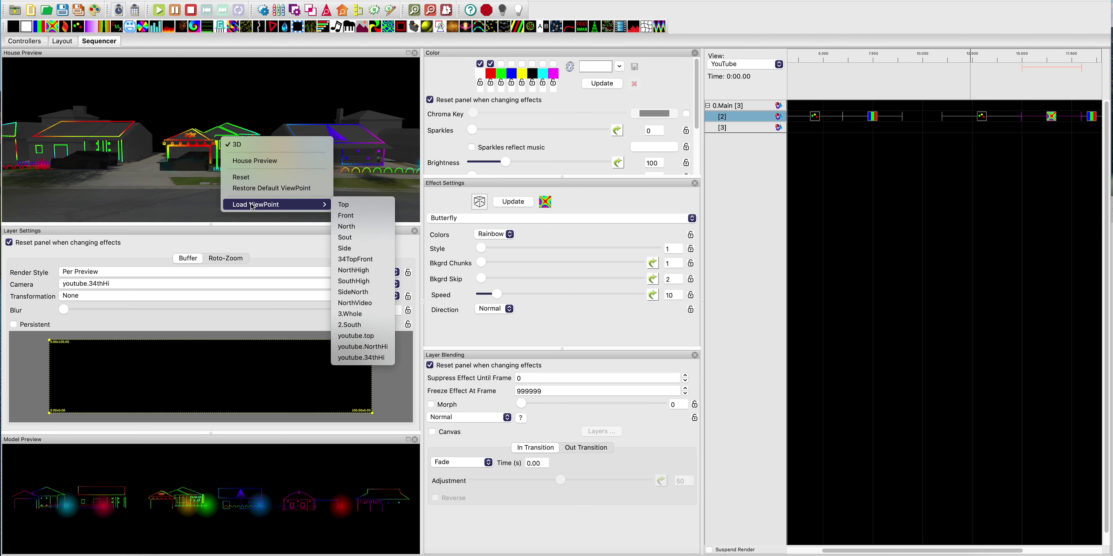
{"action": "left_click", "coordinate": [380, 359]}
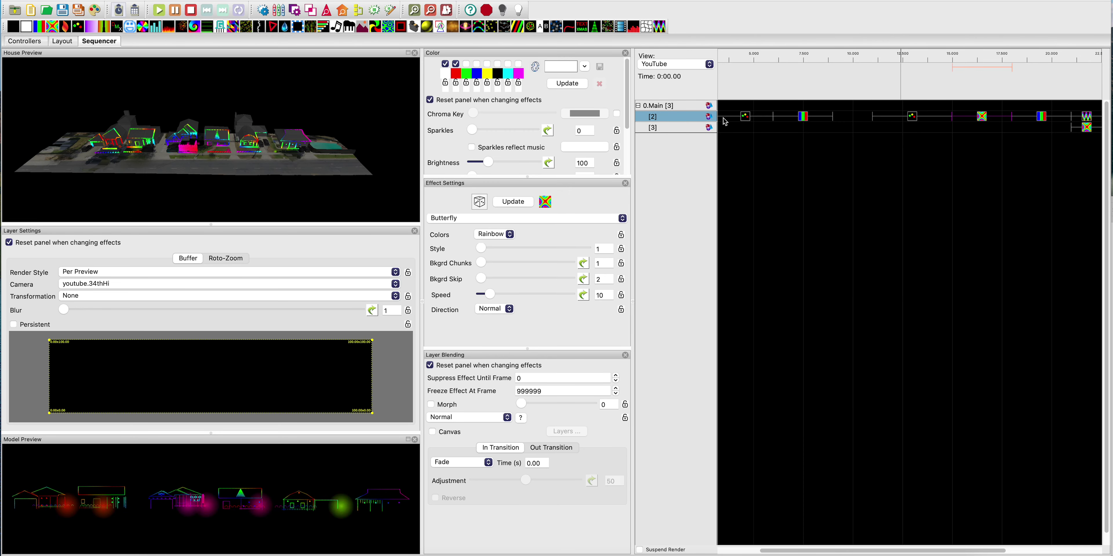
Select the Bars effect after the Butterfly effect and examine its Top camera rendering on the houses at closer range
{"action": "left_click", "coordinate": [1038, 116]}
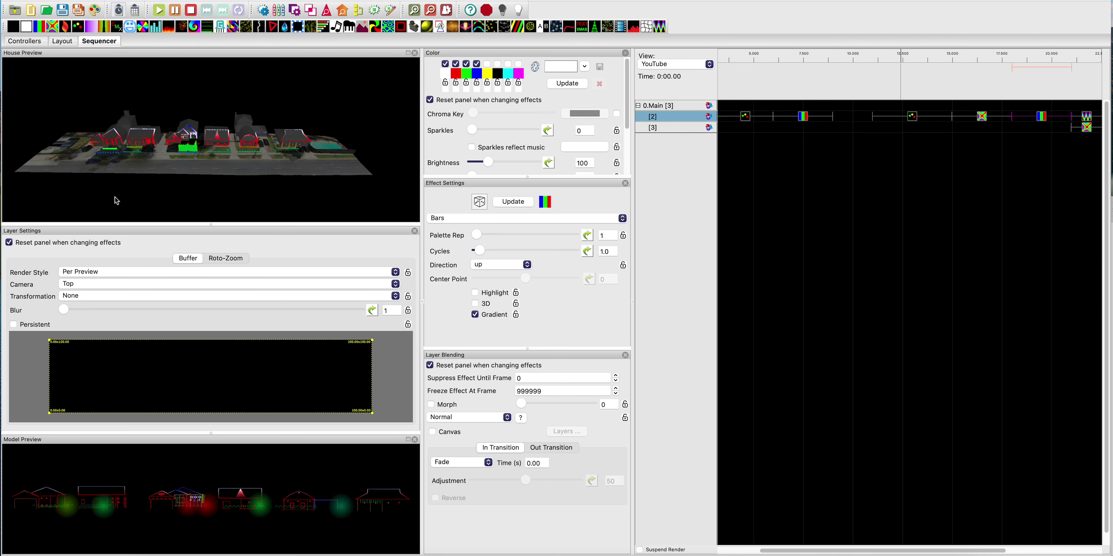
{"action": "scroll", "coordinate": [938, 130], "scroll_direction": "right", "scroll_amount": 5}
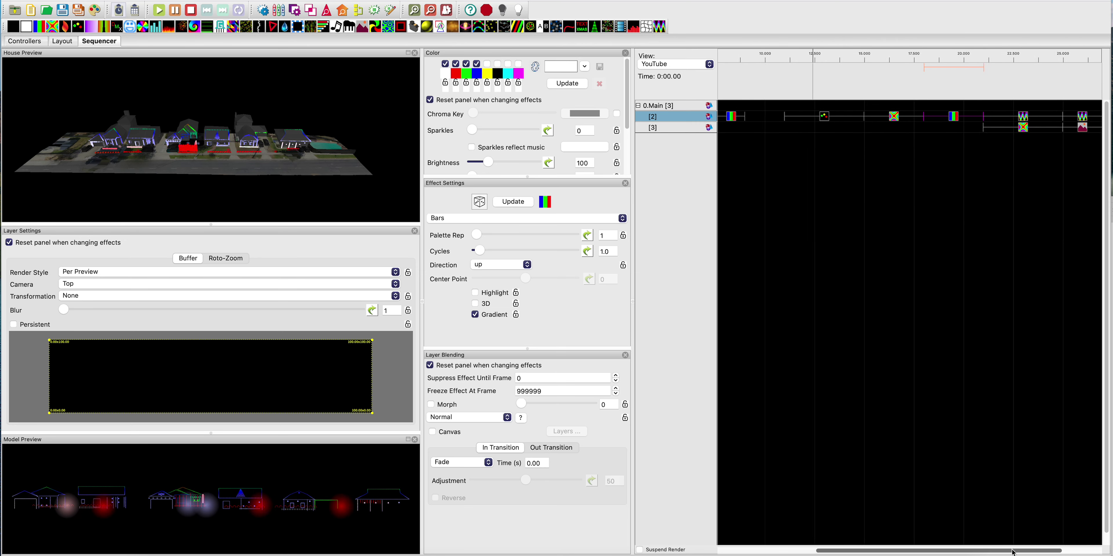
{"action": "scroll", "coordinate": [185, 166], "scroll_direction": "up", "scroll_amount": 10}
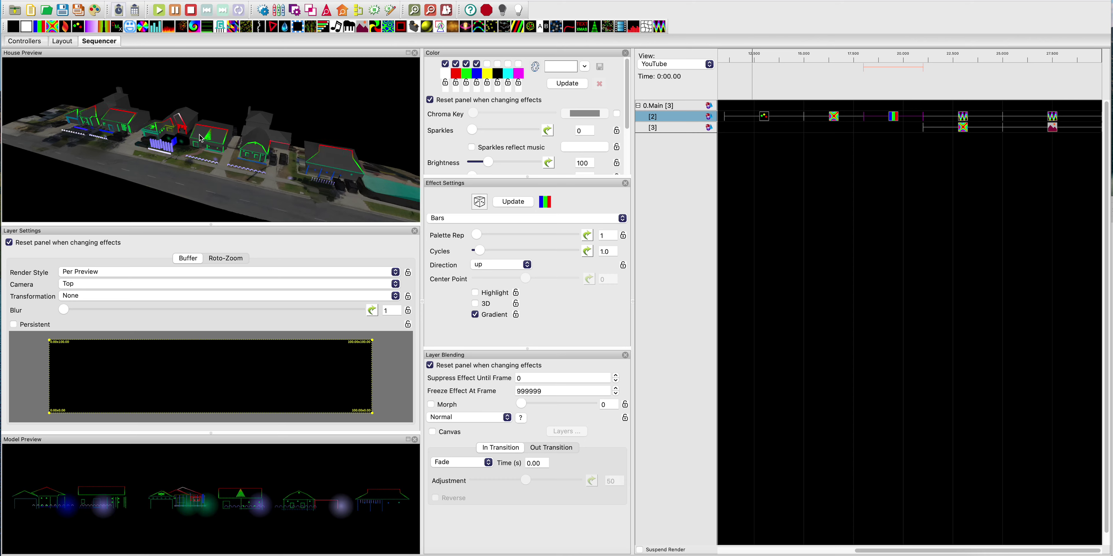
{"action": "mouse_move", "coordinate": [184, 161]}
{"action": "left_mouse_down"}
{"action": "mouse_move", "coordinate": [185, 173]}
{"action": "mouse_move", "coordinate": [198, 163]}
{"action": "left_mouse_up"}
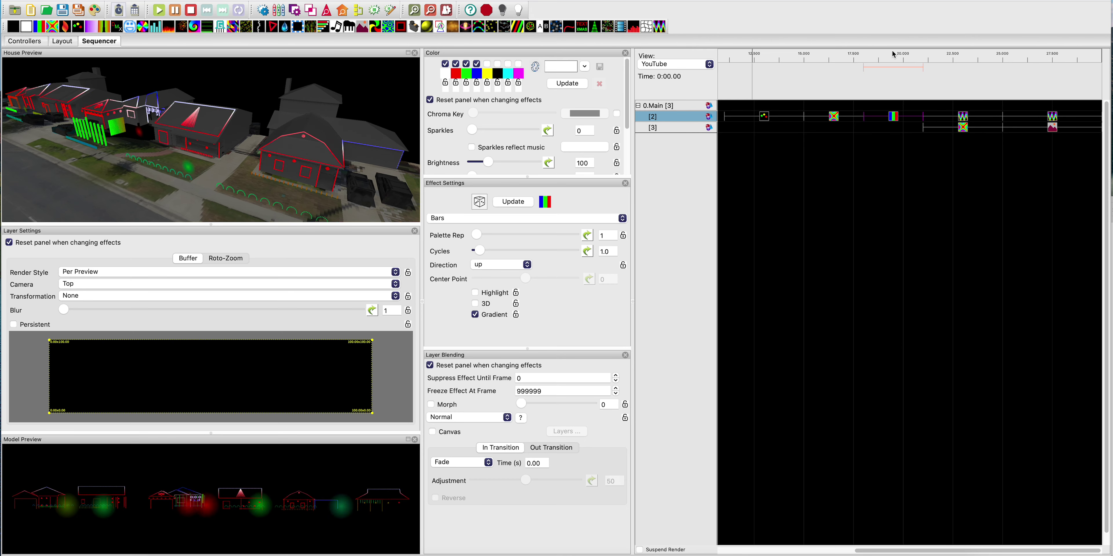
Select the Butterfly effect on layer 3 beneath the Wave effect and examine it on the houses from high and close views
{"action": "left_click", "coordinate": [964, 126]}
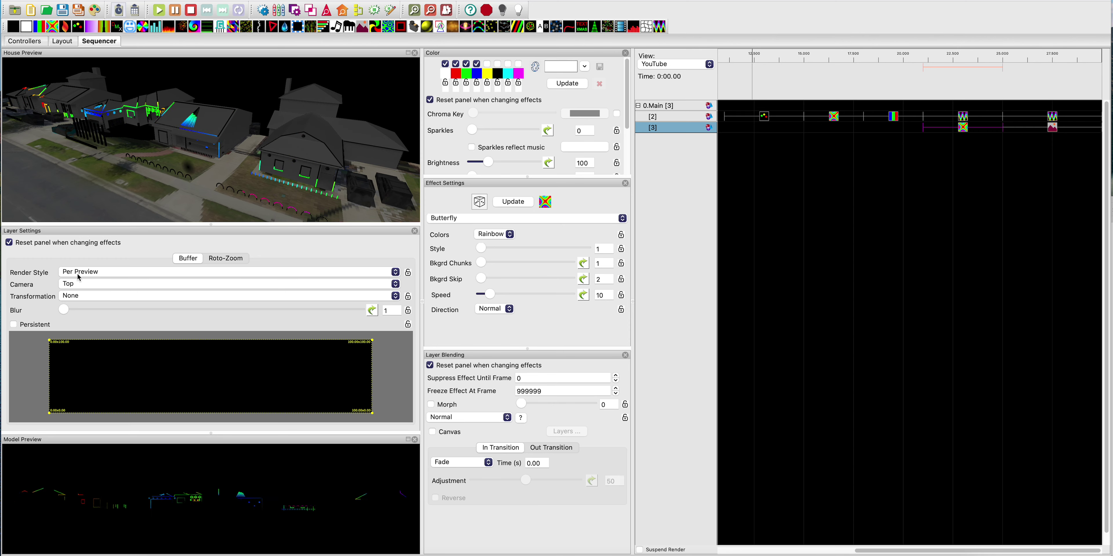
{"action": "left_click_drag", "start_coordinate": [148, 103], "coordinate": [166, 166]}
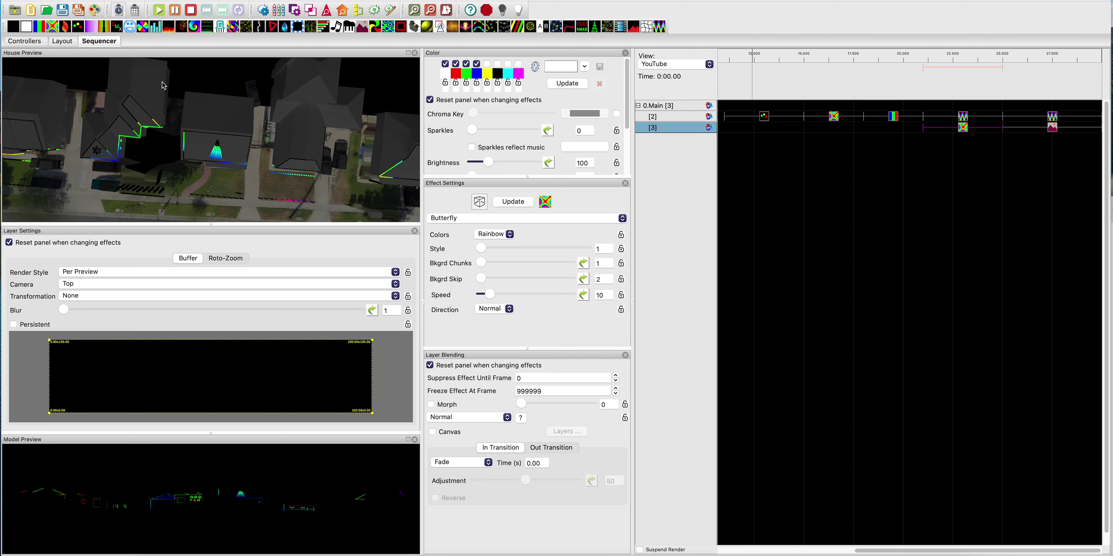
{"action": "left_click_drag", "start_coordinate": [268, 163], "coordinate": [201, 184]}
{"action": "scroll", "coordinate": [239, 97], "scroll_direction": "up", "scroll_amount": 5}
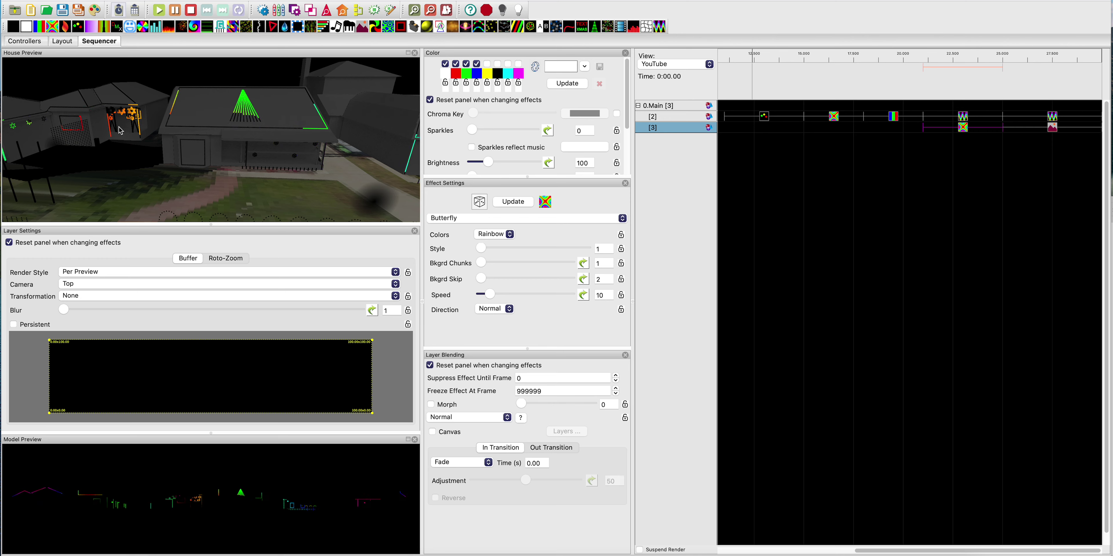
{"action": "scroll", "coordinate": [140, 159], "scroll_direction": "down", "scroll_amount": 5}
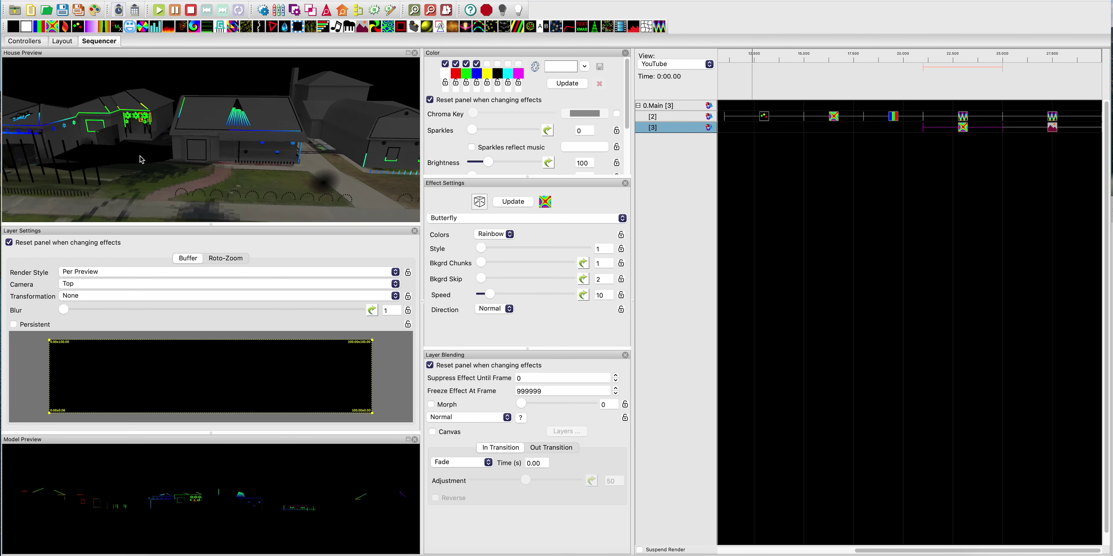
Select the Wave effect above the layer 3 Butterfly and examine its 34TopFront unmasking on the houses from several angles
{"action": "left_click", "coordinate": [964, 118]}
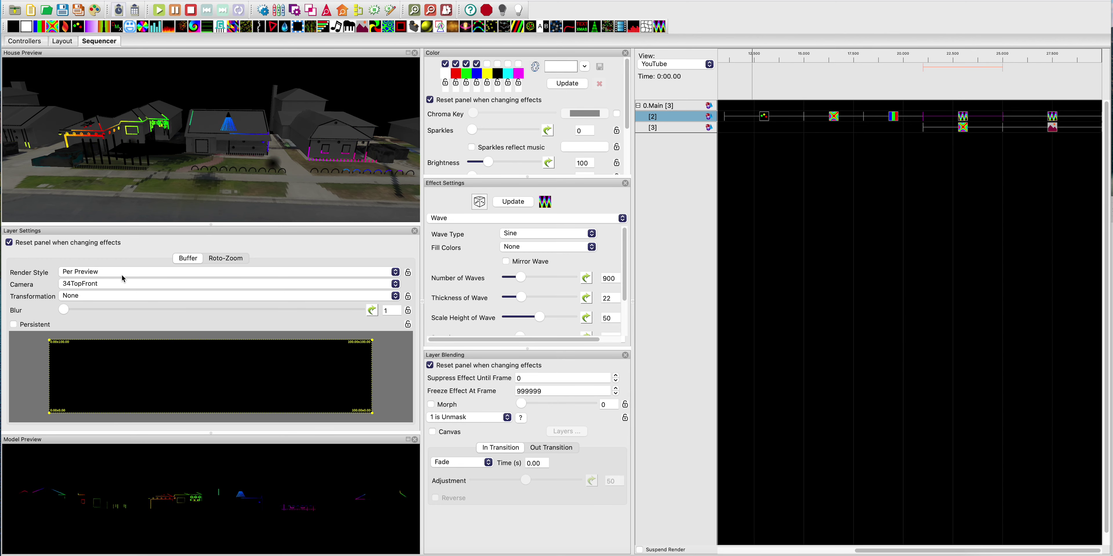
{"action": "left_click_drag", "start_coordinate": [271, 176], "coordinate": [230, 146]}
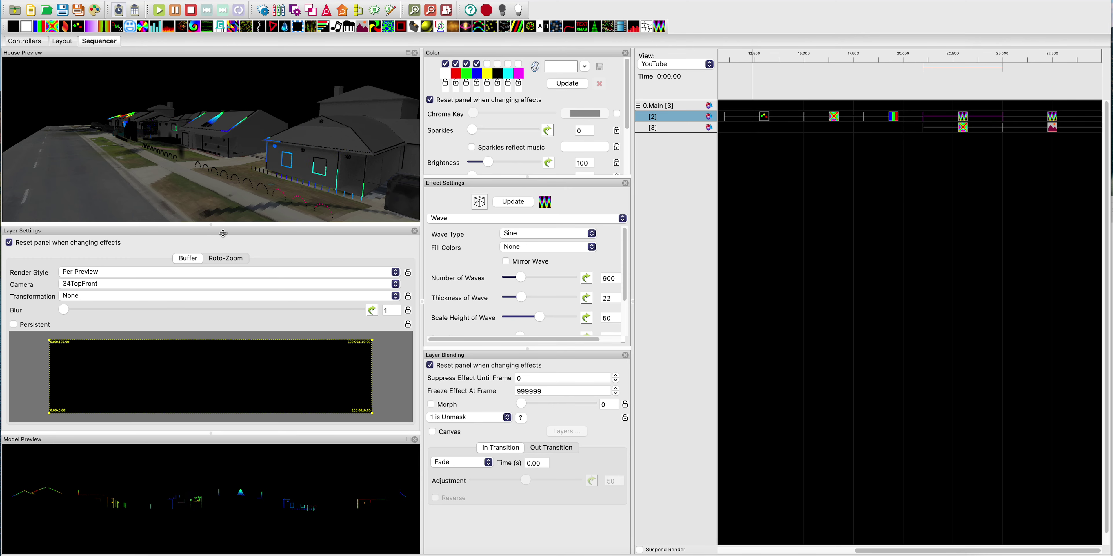
{"action": "left_click_drag", "start_coordinate": [204, 196], "coordinate": [260, 225]}
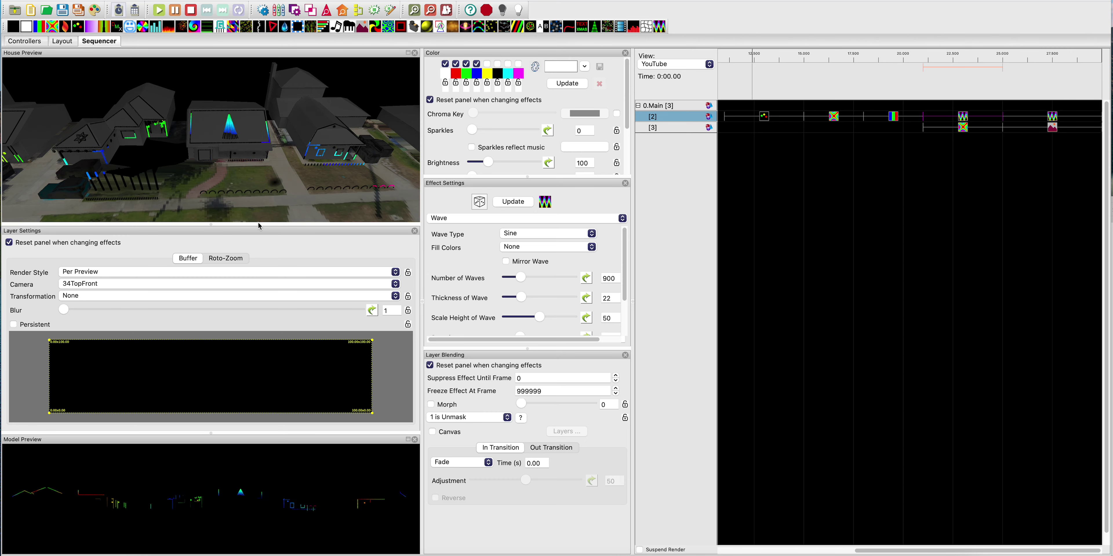
{"action": "left_click_drag", "start_coordinate": [249, 185], "coordinate": [234, 168]}
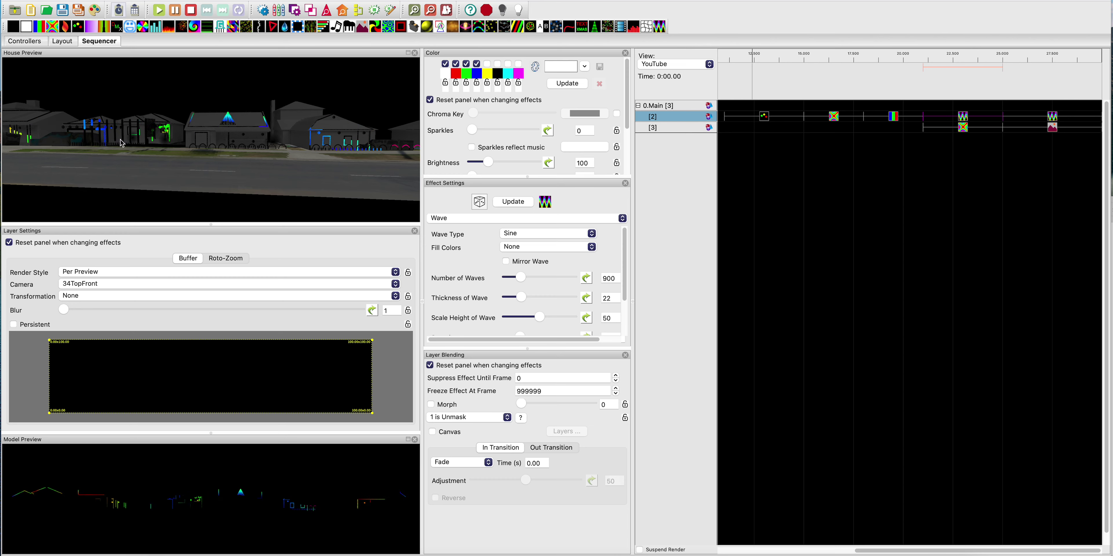
{"action": "left_click_drag", "start_coordinate": [106, 143], "coordinate": [138, 160]}
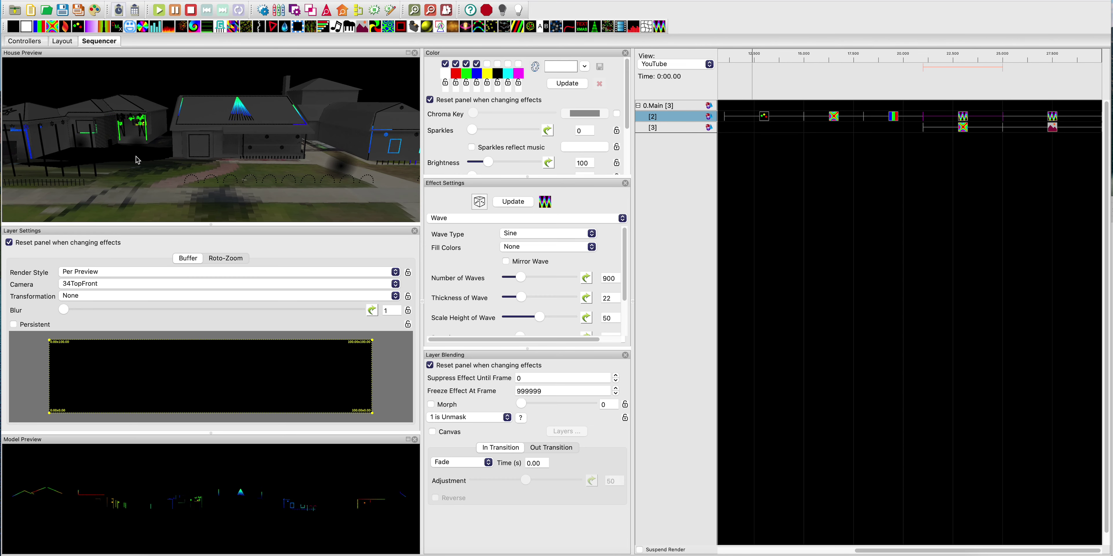
{"action": "left_click_drag", "start_coordinate": [228, 173], "coordinate": [213, 172]}
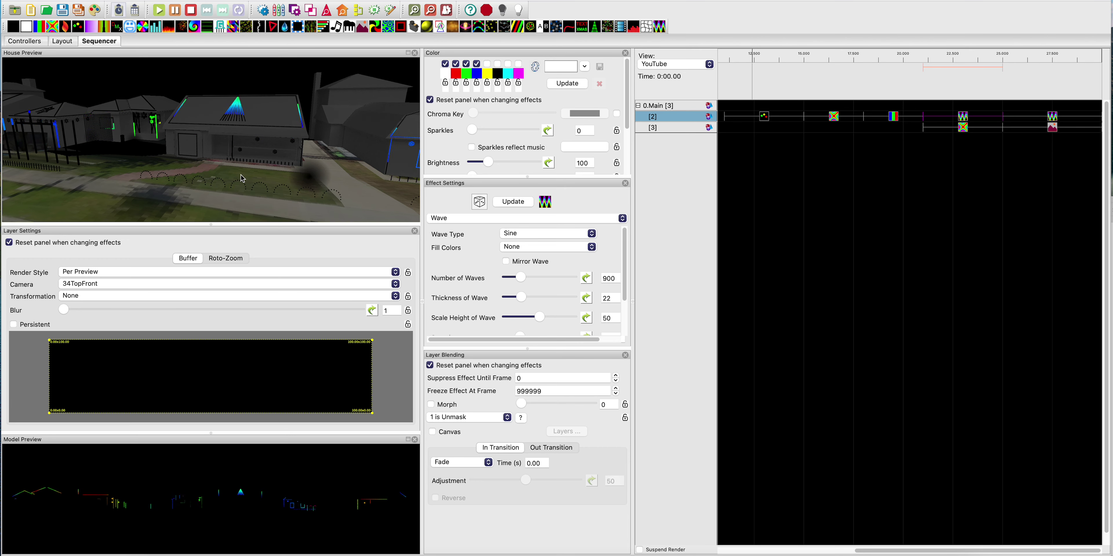
{"action": "scroll", "coordinate": [242, 178], "scroll_direction": "down", "scroll_amount": 2}
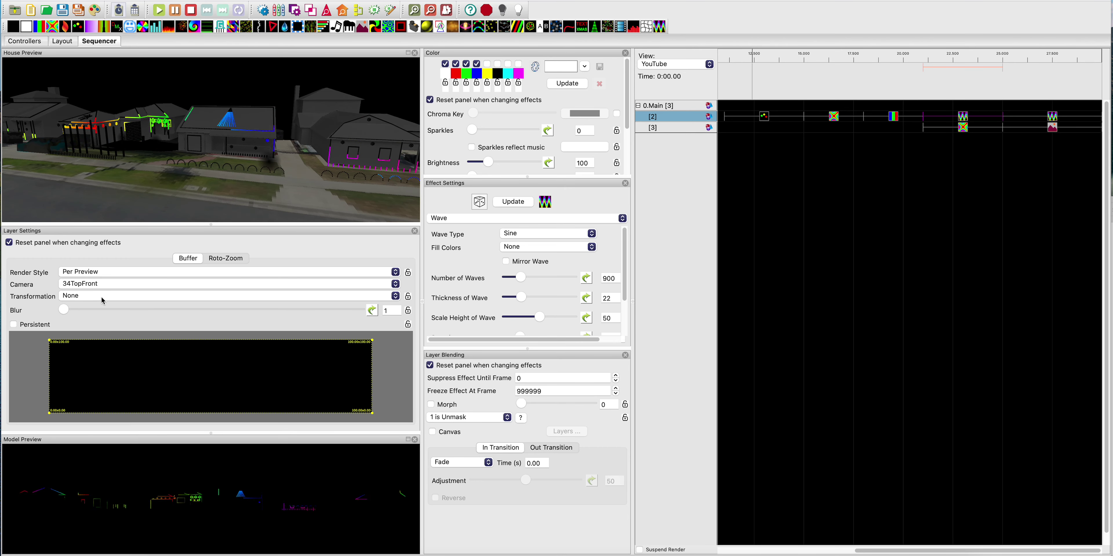
Set the Wave effect's camera to youtube.top and examine the unmasked areas from above and from street level
{"action": "left_click", "coordinate": [103, 284]}
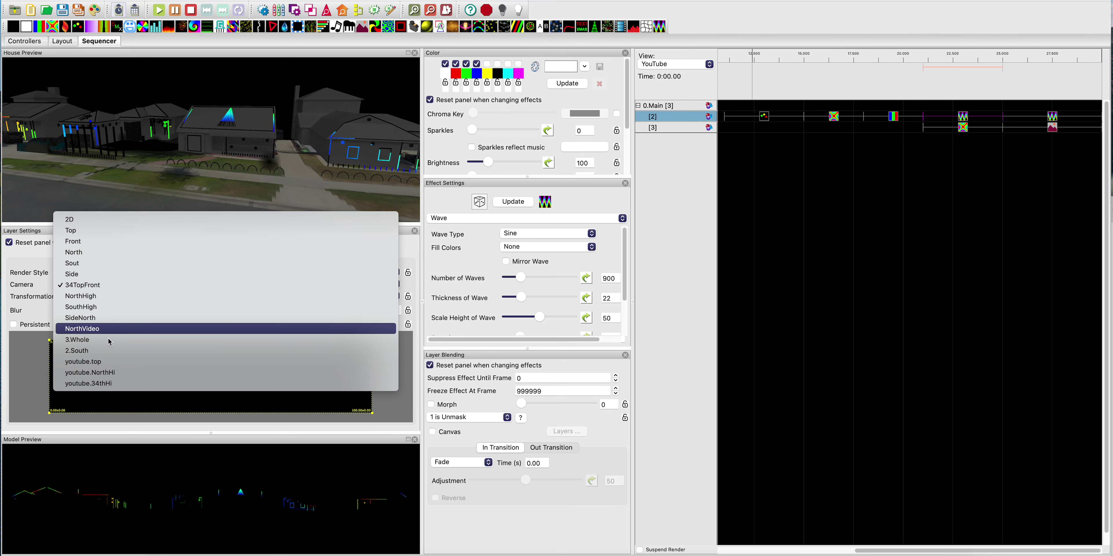
{"action": "left_click", "coordinate": [109, 363]}
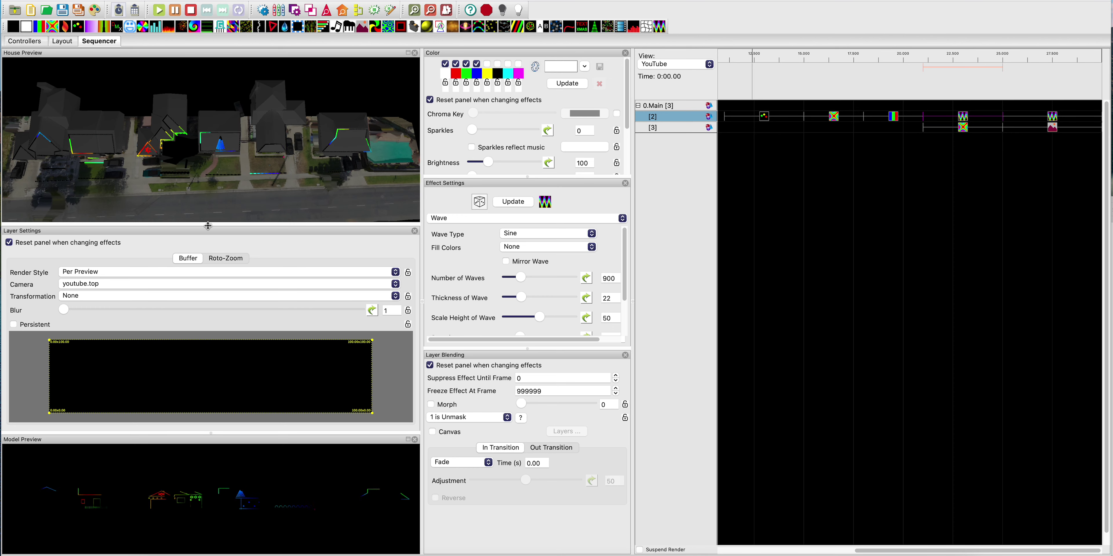
{"action": "left_click_drag", "start_coordinate": [208, 193], "coordinate": [211, 154]}
{"action": "scroll", "coordinate": [211, 154], "scroll_direction": "up", "scroll_amount": 3}
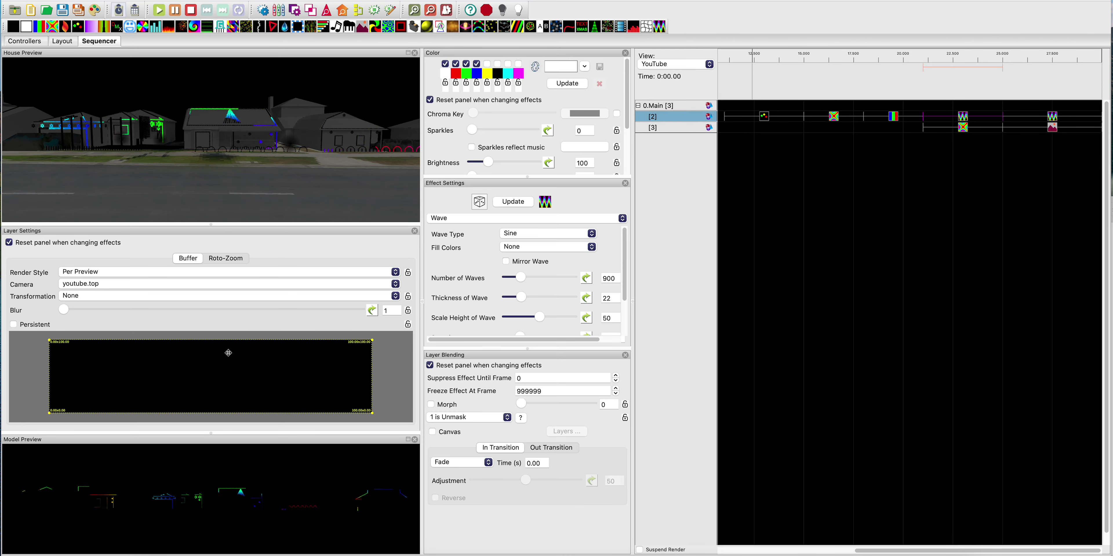
Switch the Wave effect's camera to youtube.NorthHi and examine the unmasked areas along the row of houses
{"action": "left_click", "coordinate": [128, 289]}
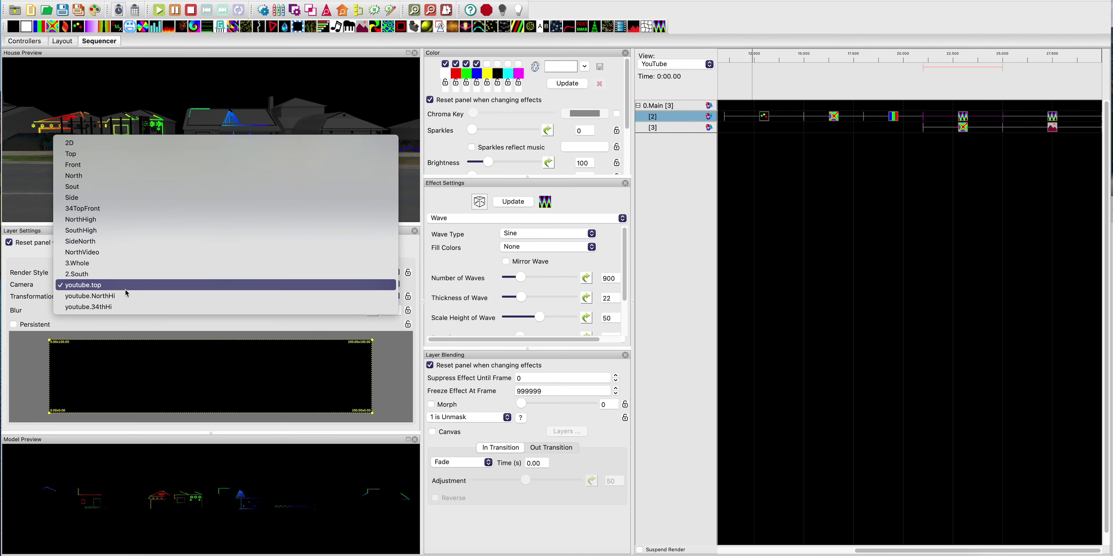
{"action": "left_click", "coordinate": [128, 298]}
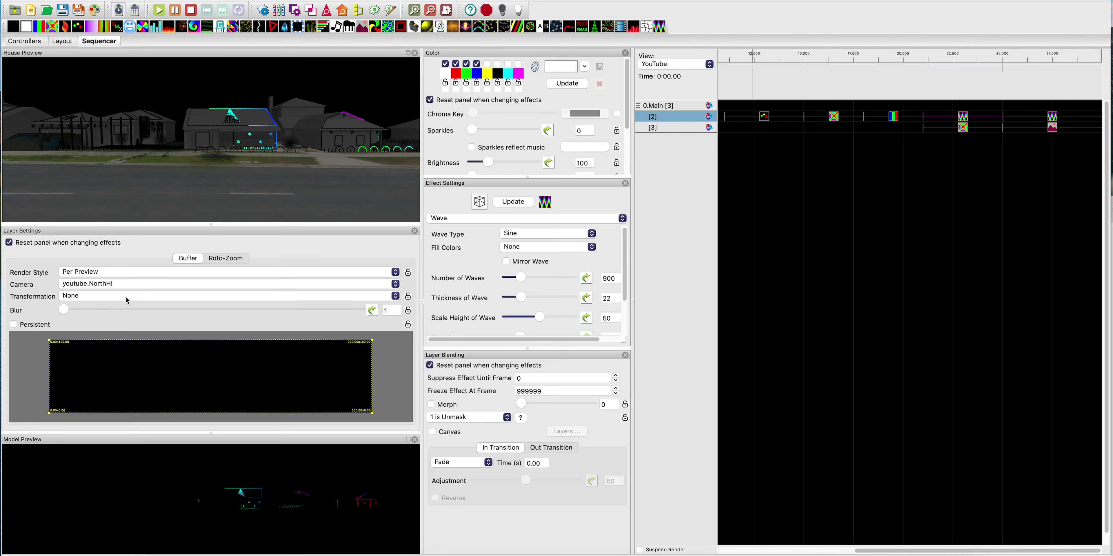
{"action": "left_click_drag", "start_coordinate": [189, 166], "coordinate": [240, 177]}
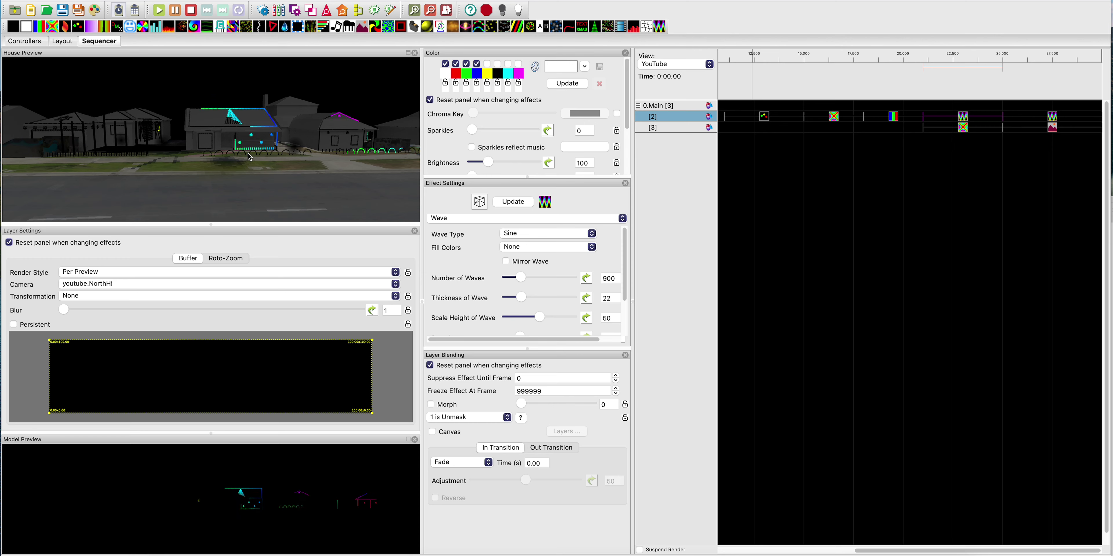
{"action": "scroll", "coordinate": [240, 177], "scroll_direction": "down", "scroll_amount": 3}
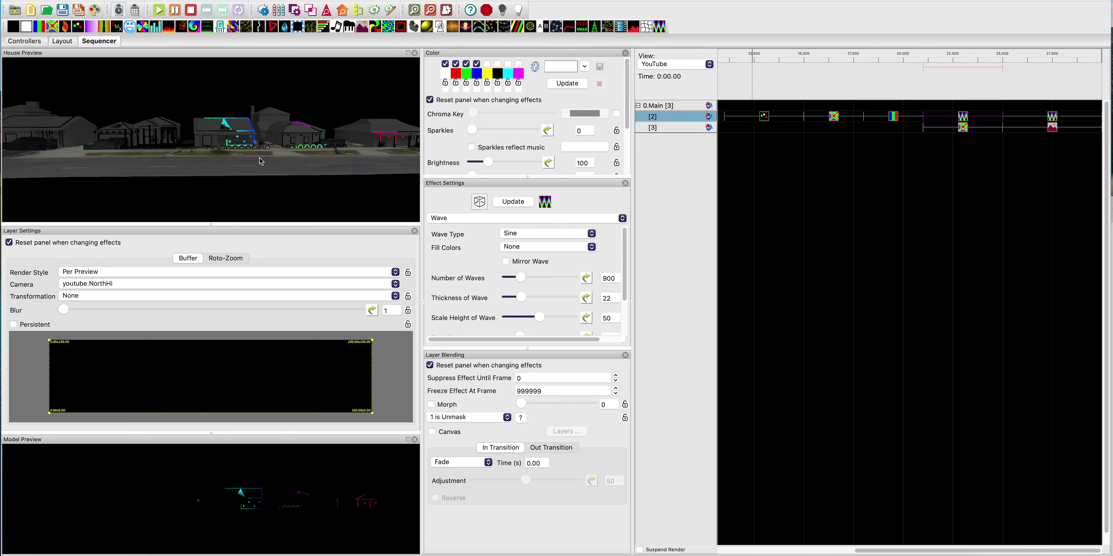
Try the Sout camera on the Wave effect above the Butterfly, and set its camera to Front
{"action": "left_click", "coordinate": [120, 285]}
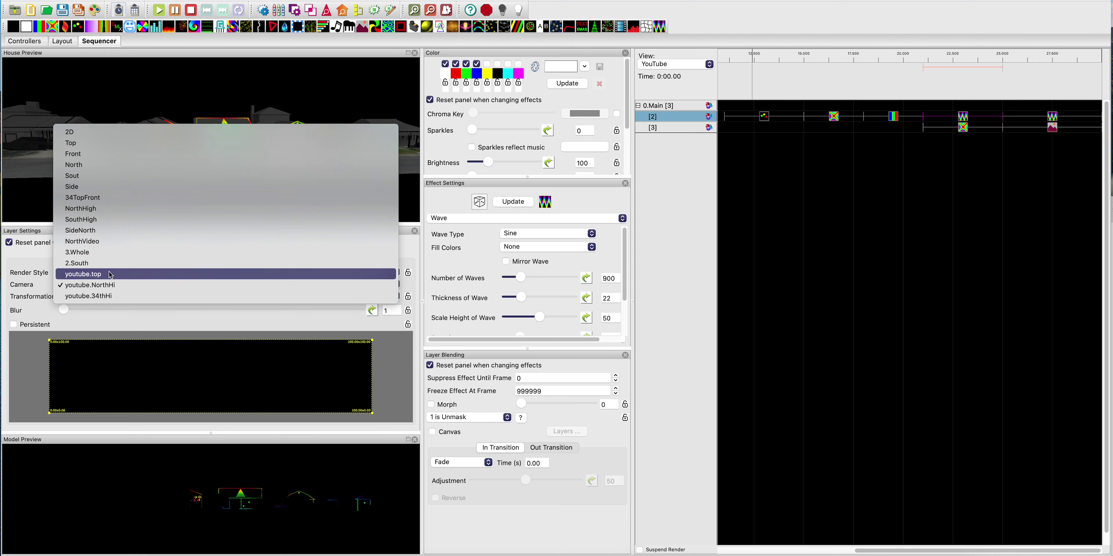
{"action": "left_click", "coordinate": [102, 177]}
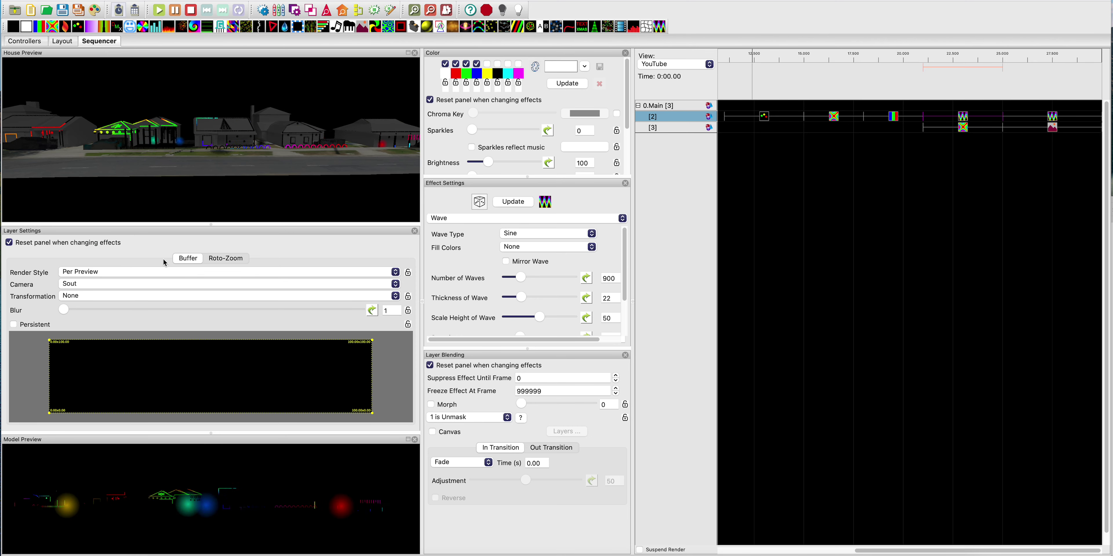
{"action": "left_click", "coordinate": [128, 287]}
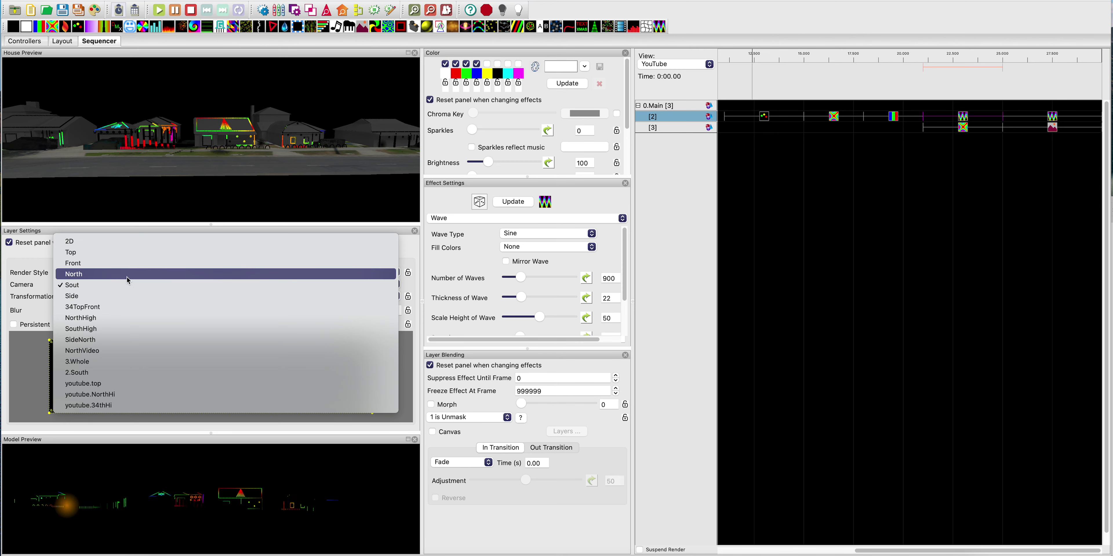
{"action": "left_click", "coordinate": [129, 260]}
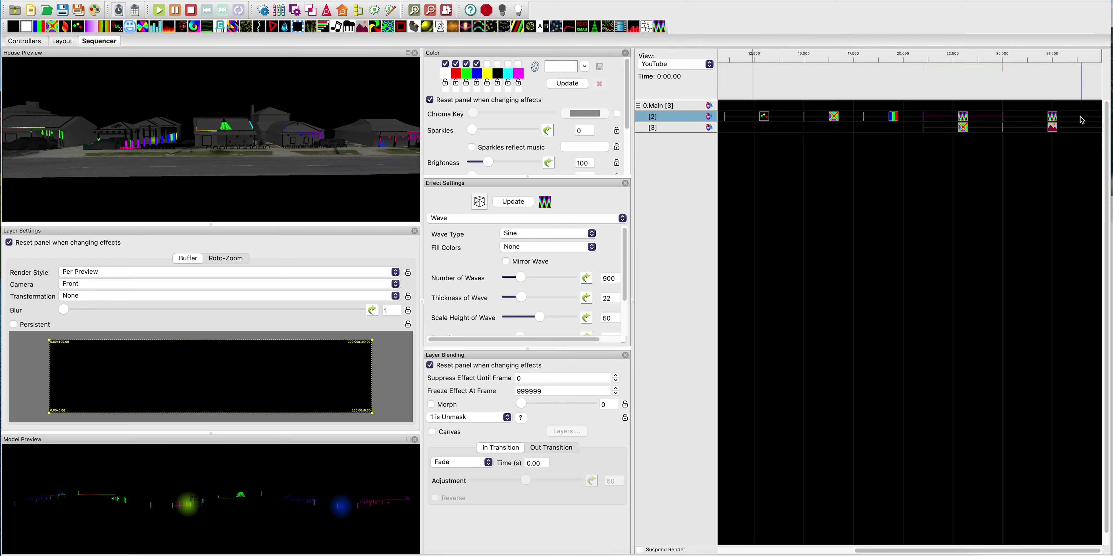
Select the last Wave effect and the Pictures effect beneath it, and examine them on the houses from street level and above
{"action": "left_click", "coordinate": [1054, 119]}
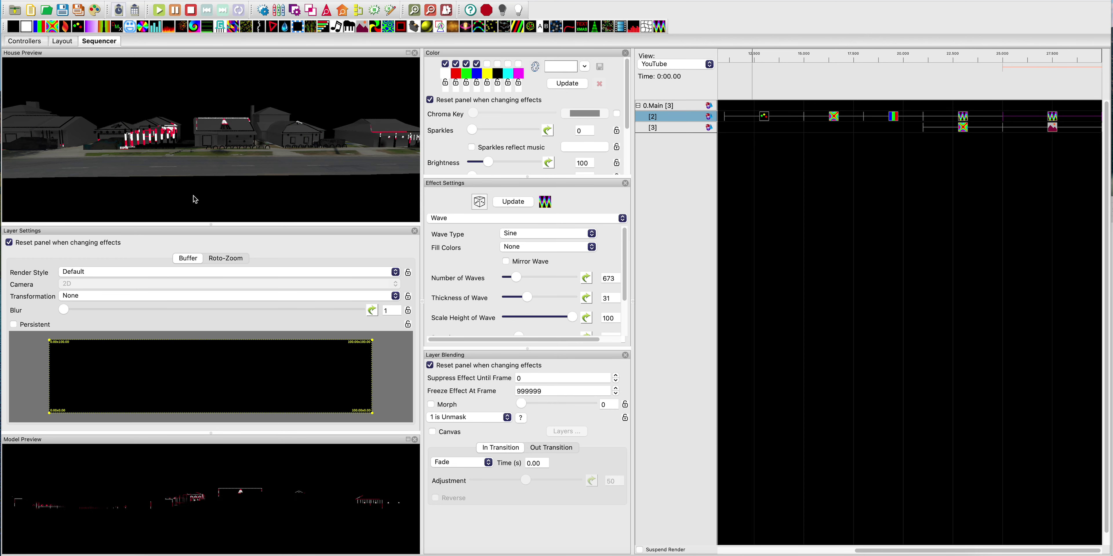
{"action": "mouse_move", "coordinate": [199, 183]}
{"action": "left_mouse_down"}
{"action": "mouse_move", "coordinate": [181, 188]}
{"action": "mouse_move", "coordinate": [193, 189]}
{"action": "left_mouse_up"}
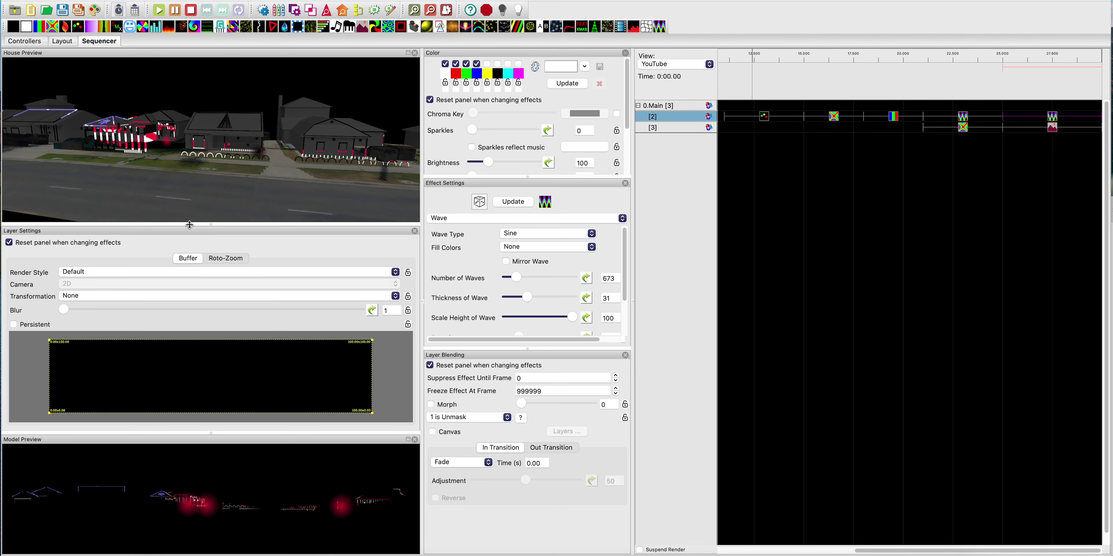
{"action": "left_click", "coordinate": [1057, 128]}
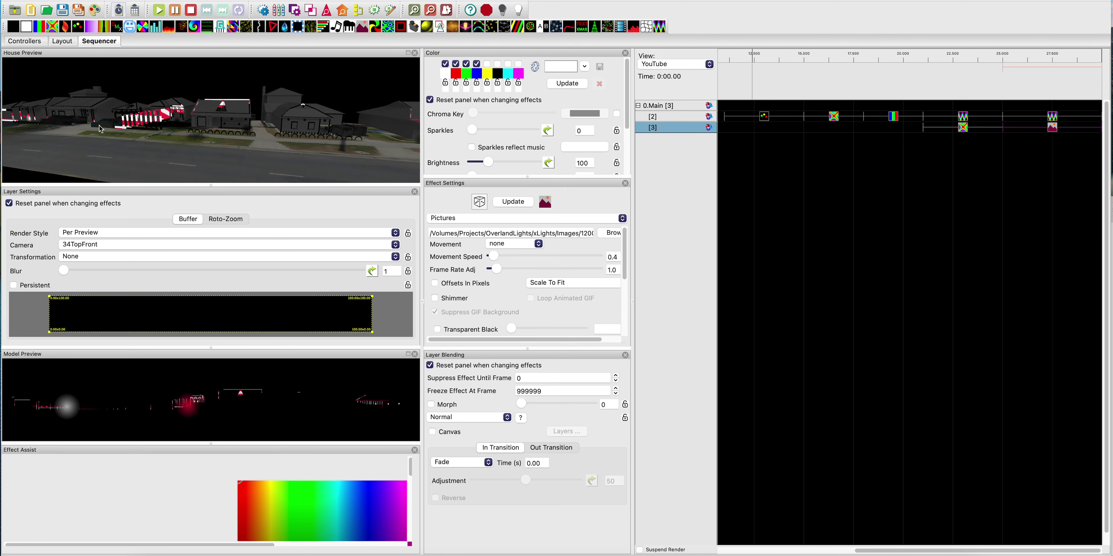
{"action": "left_click_drag", "start_coordinate": [215, 135], "coordinate": [217, 184]}
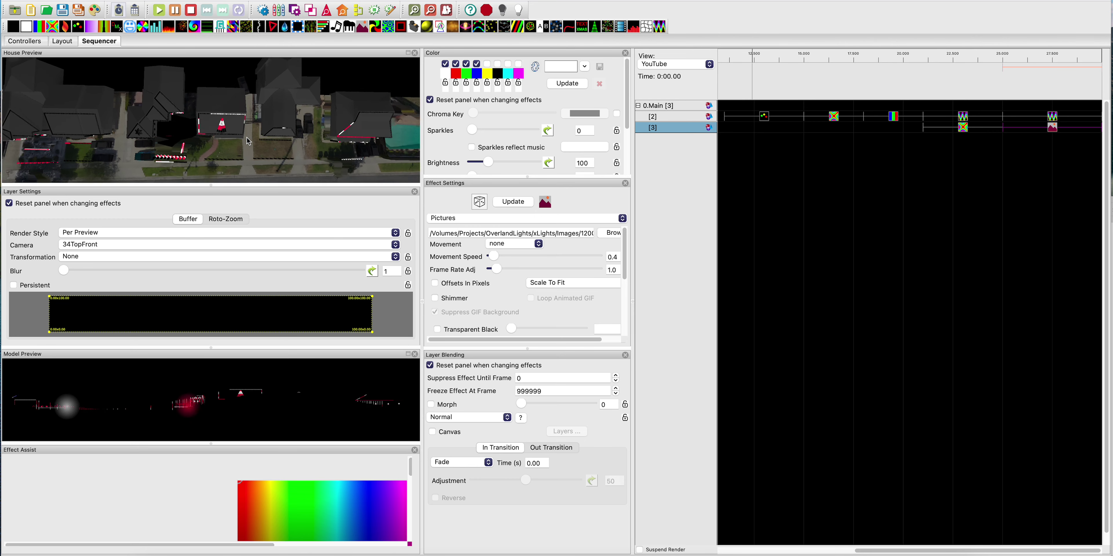
{"action": "left_click_drag", "start_coordinate": [244, 154], "coordinate": [246, 133]}
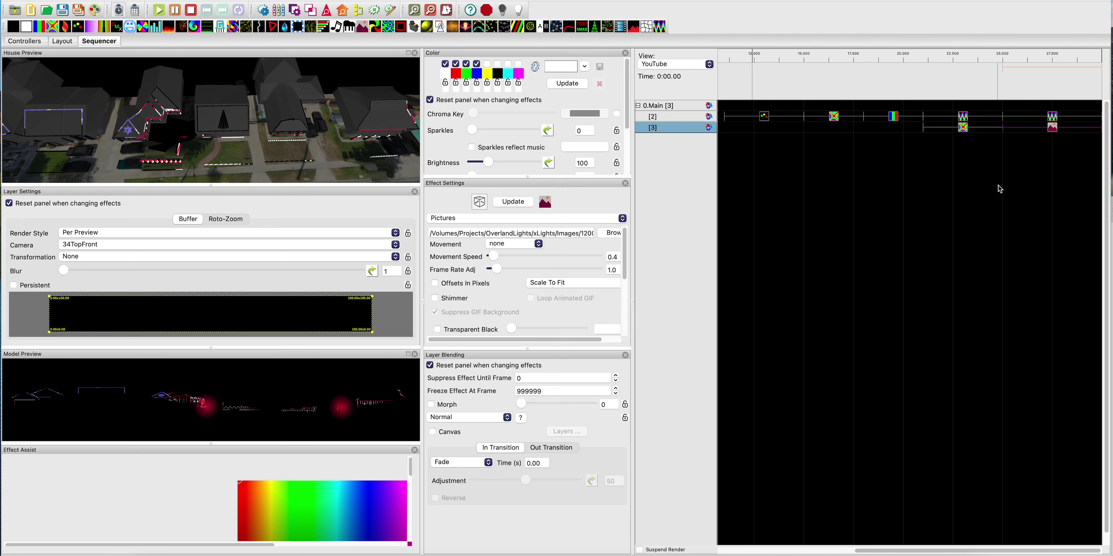
{"action": "left_click_drag", "start_coordinate": [226, 145], "coordinate": [224, 121]}
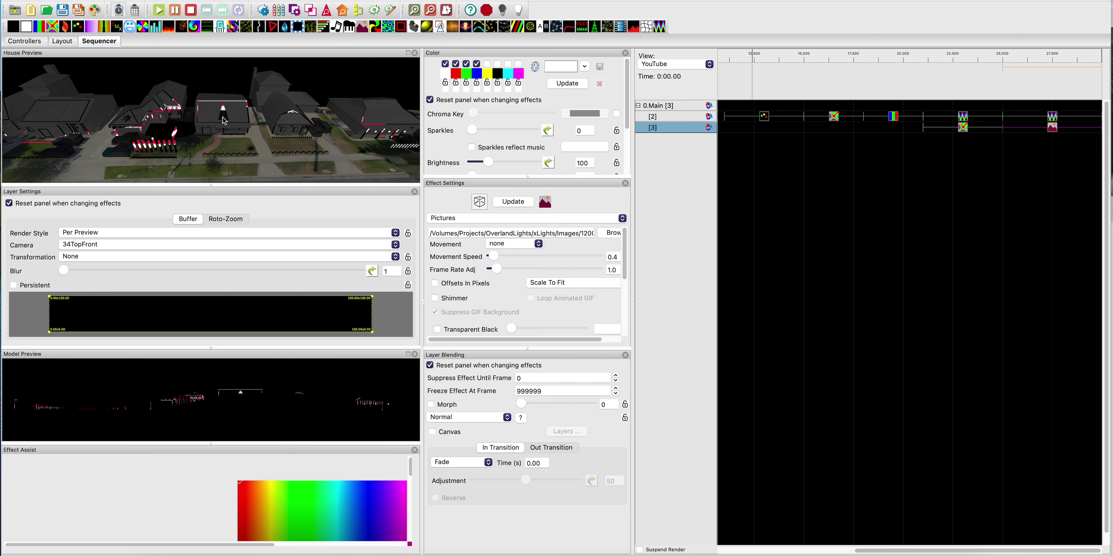
Set the Pictures effect's camera to youtube.34thHi
{"action": "left_click", "coordinate": [89, 245]}
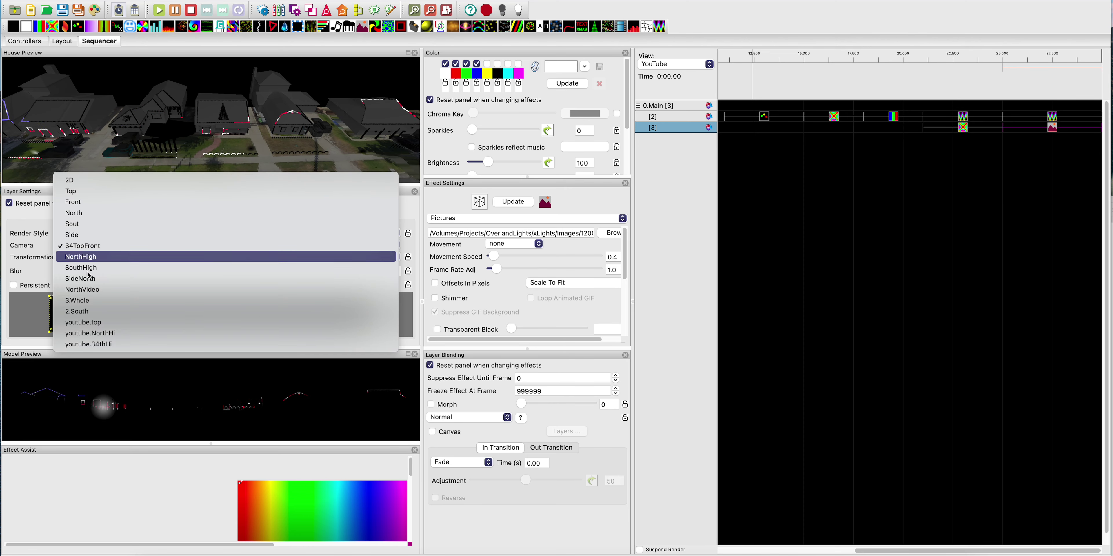
{"action": "left_click", "coordinate": [93, 344]}
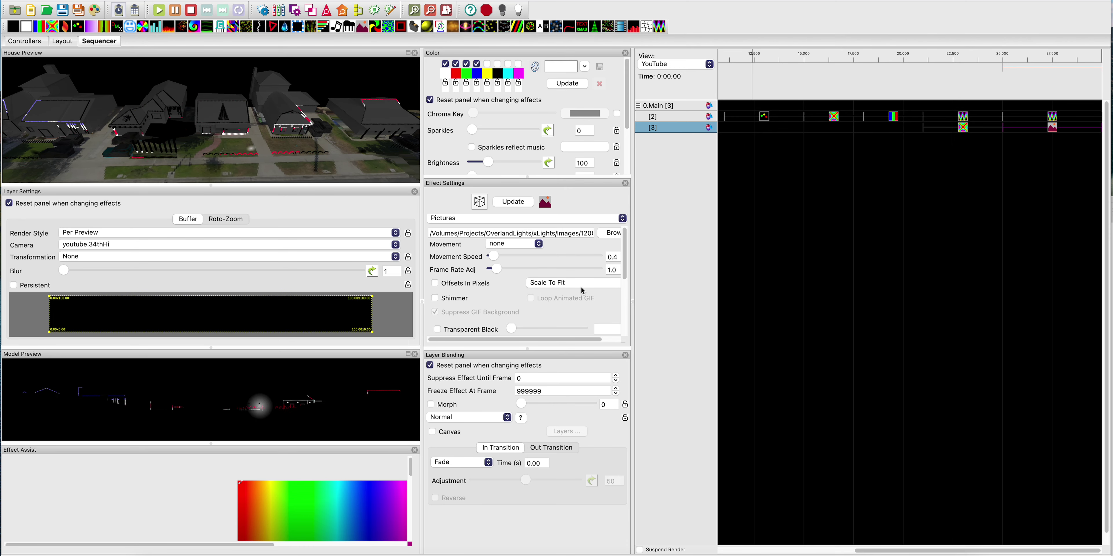
{"action": "scroll", "coordinate": [219, 140], "scroll_direction": "down", "scroll_amount": 2}
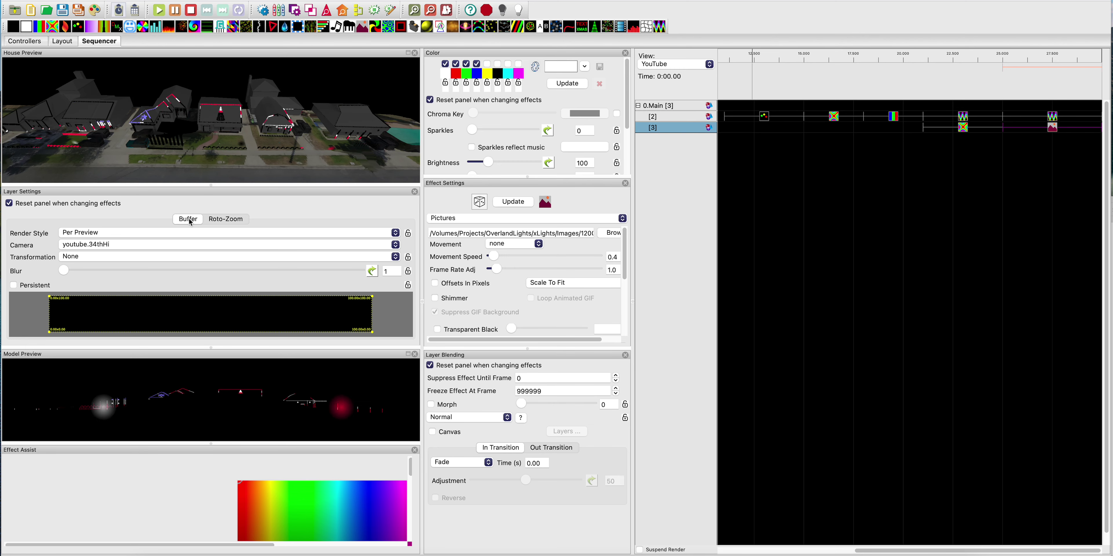
Select the Wave effect above the Pictures effect and set its speed to 4 and thickness to 65
{"action": "left_click", "coordinate": [1053, 118]}
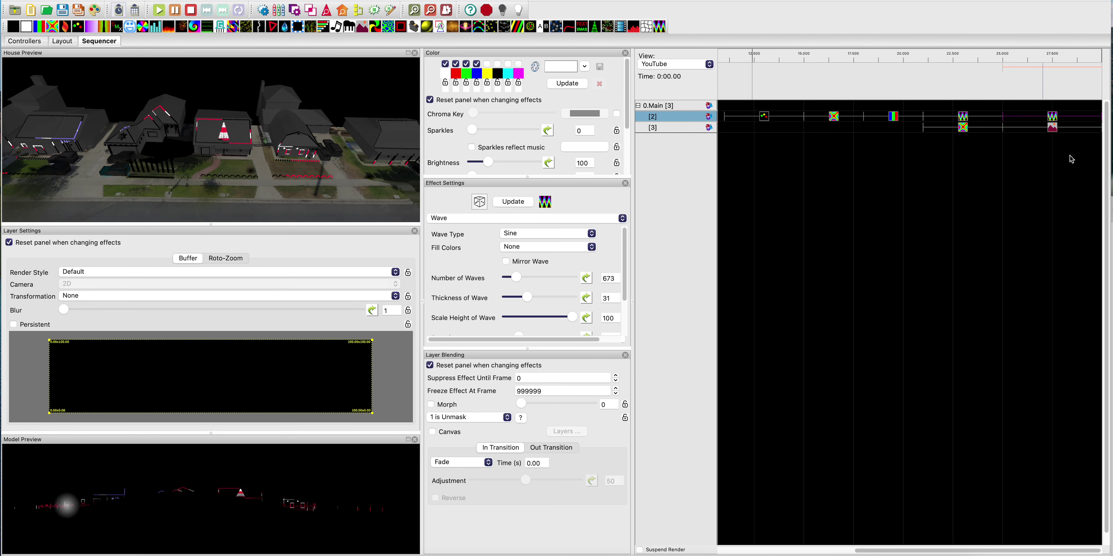
{"action": "left_click_drag", "start_coordinate": [253, 125], "coordinate": [203, 141]}
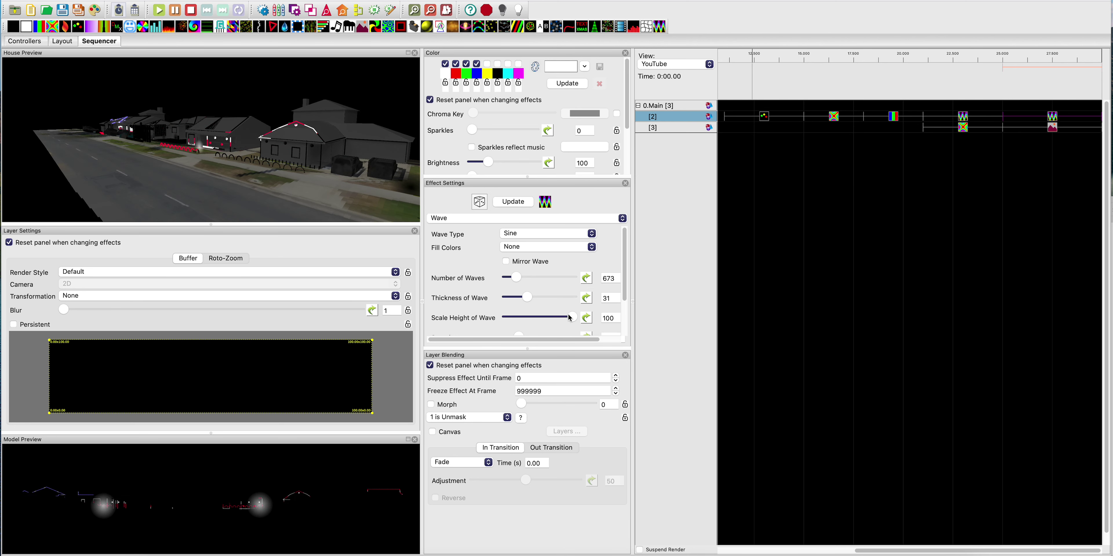
{"action": "scroll", "coordinate": [547, 319], "scroll_direction": "down", "scroll_amount": 1}
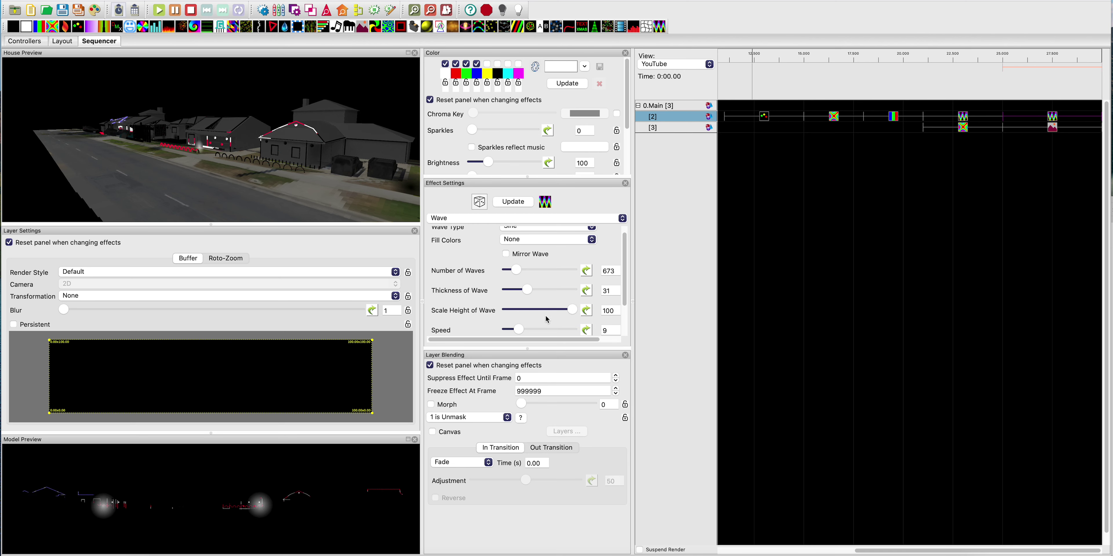
{"action": "scroll", "coordinate": [547, 319], "scroll_direction": "down", "scroll_amount": 1}
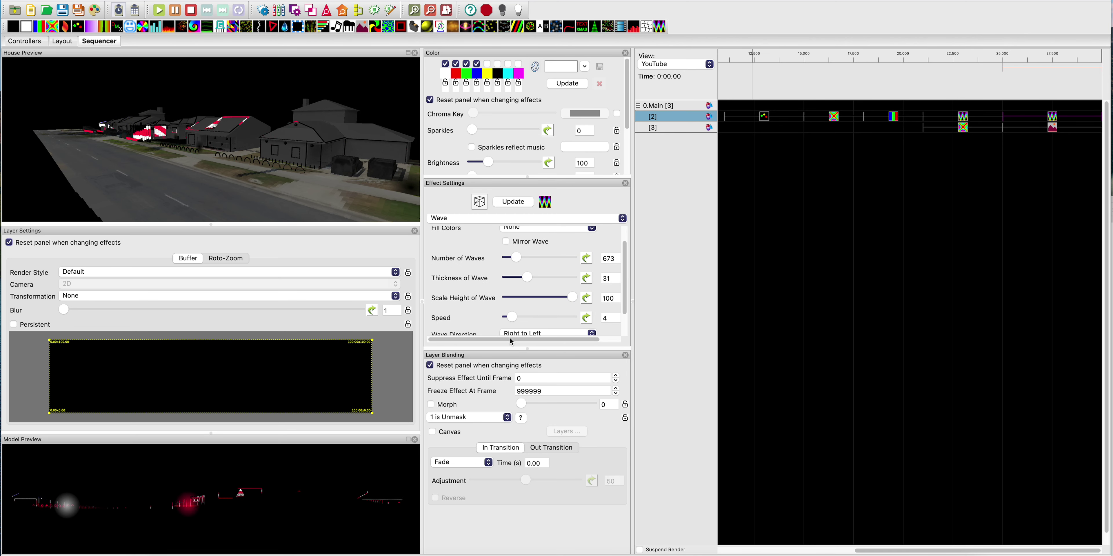
{"action": "left_click_drag", "start_coordinate": [528, 277], "coordinate": [509, 282]}
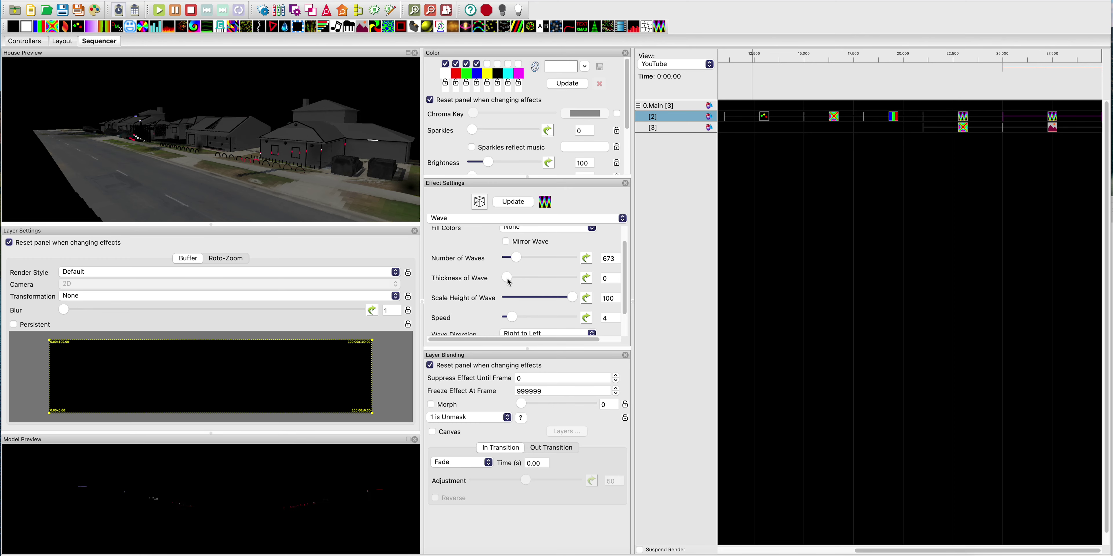
{"action": "left_click_drag", "start_coordinate": [511, 282], "coordinate": [575, 279]}
{"action": "left_click", "coordinate": [552, 279]}
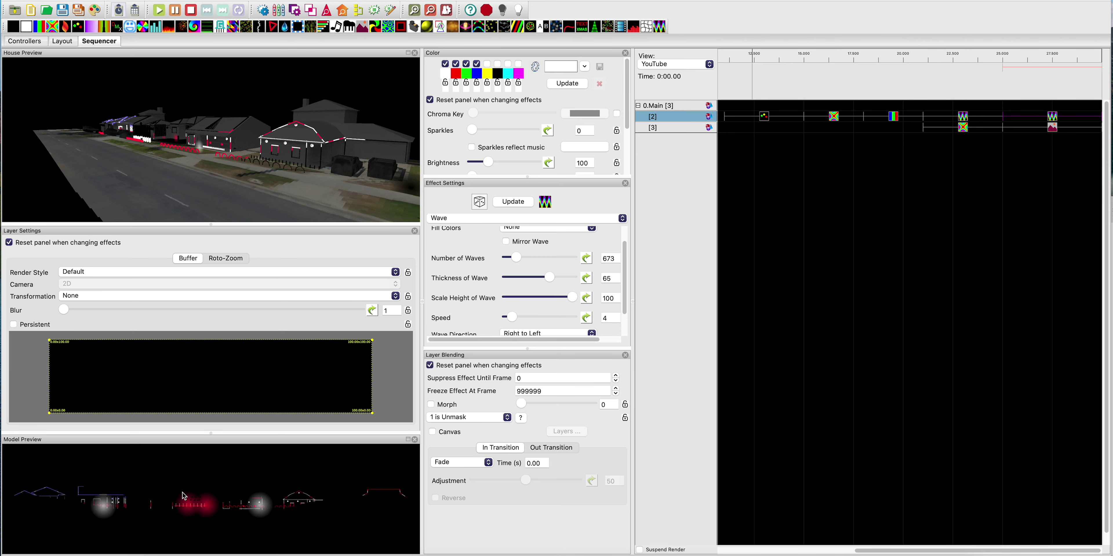
Set the Wave effect's render style to Per Preview with the youtube.top camera and examine the result along the houses
{"action": "left_click", "coordinate": [113, 272]}
{"action": "left_click", "coordinate": [122, 286]}
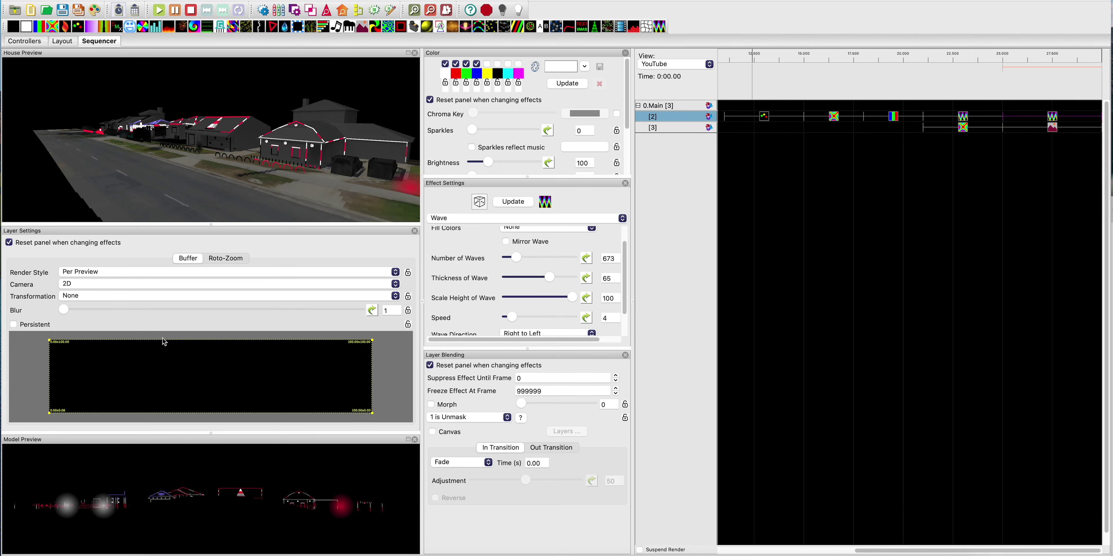
{"action": "left_click", "coordinate": [114, 285]}
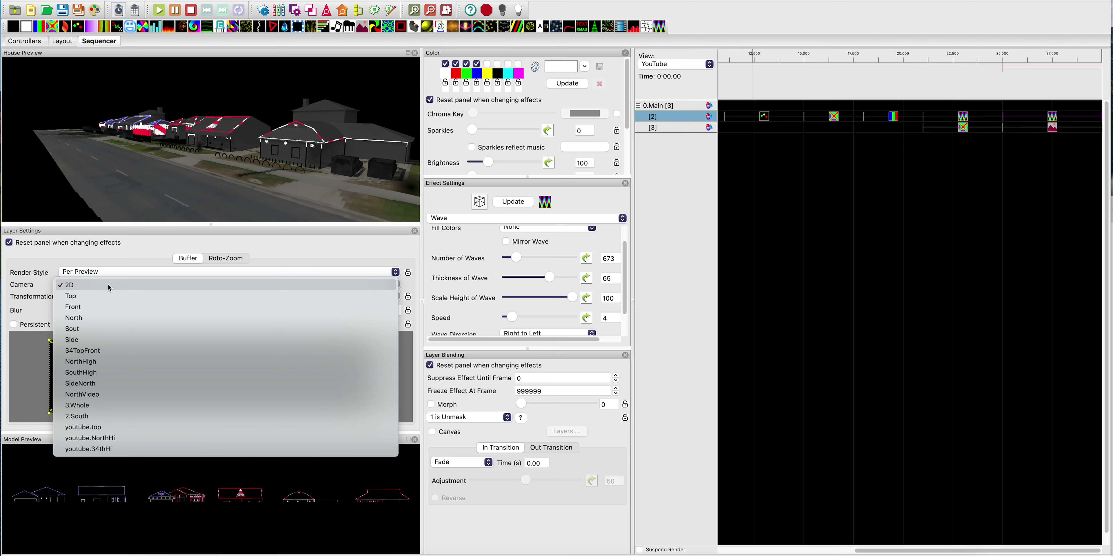
{"action": "left_click", "coordinate": [98, 429]}
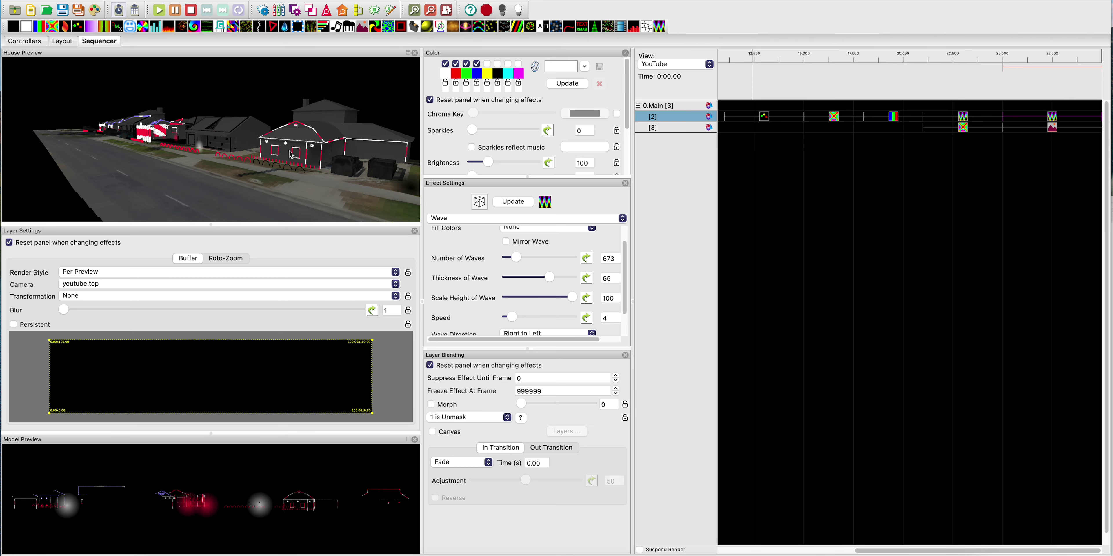
{"action": "left_click_drag", "start_coordinate": [289, 151], "coordinate": [351, 236]}
{"action": "left_click_drag", "start_coordinate": [233, 203], "coordinate": [228, 154]}
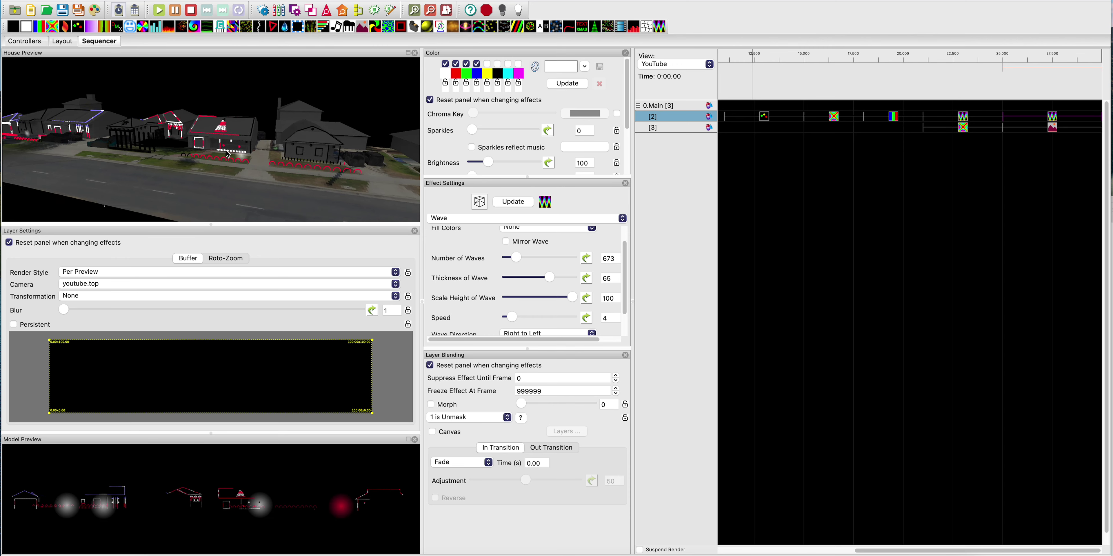
Try the Wave effect with the youtube.NorthHi camera, 2258 waves and a thickness of 29
{"action": "left_click", "coordinate": [106, 283]}
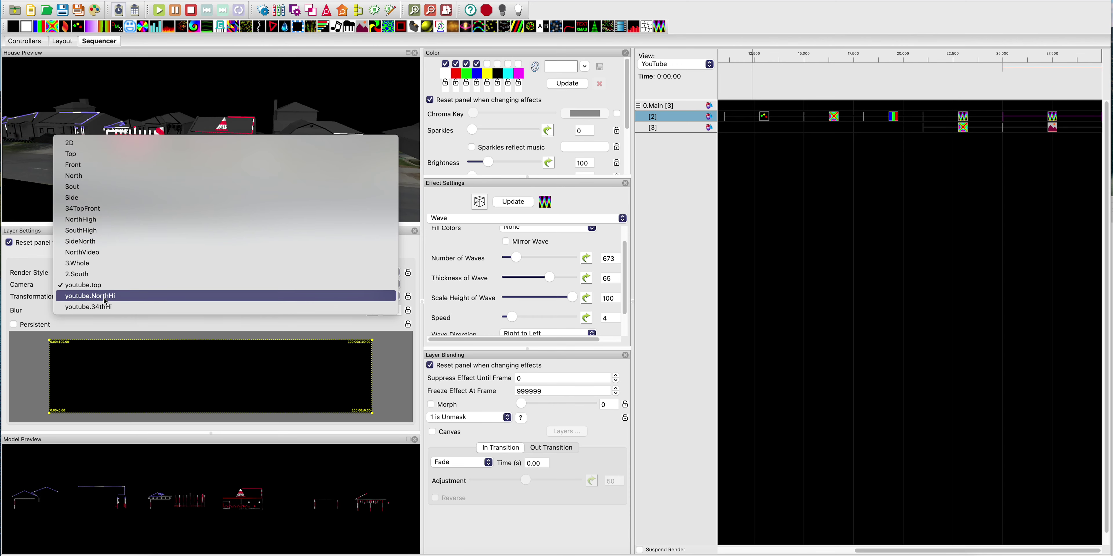
{"action": "left_click", "coordinate": [105, 297]}
{"action": "left_click_drag", "start_coordinate": [234, 171], "coordinate": [203, 164]}
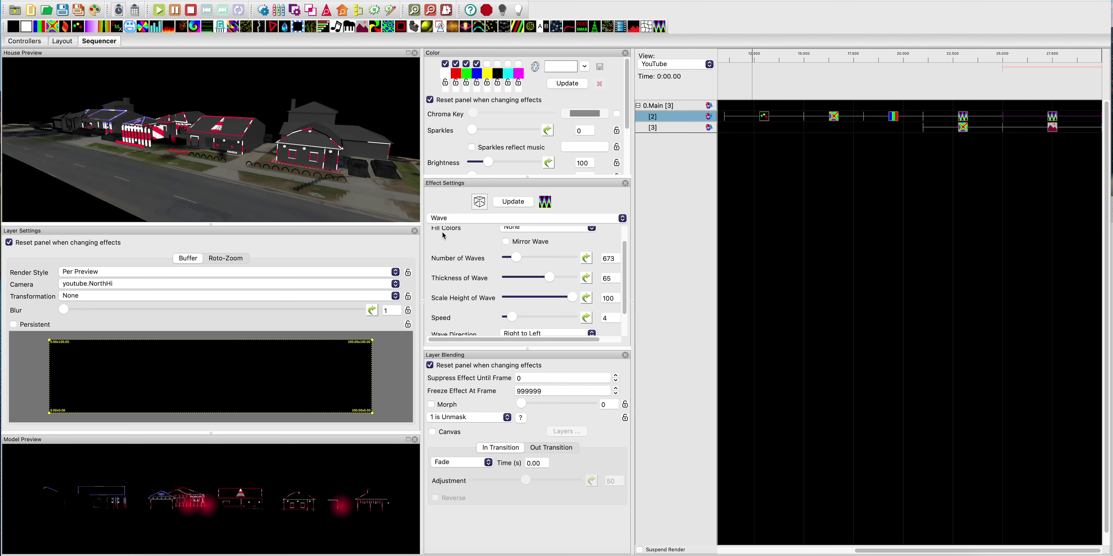
{"action": "left_click_drag", "start_coordinate": [535, 259], "coordinate": [528, 280]}
{"action": "left_click", "coordinate": [510, 278]}
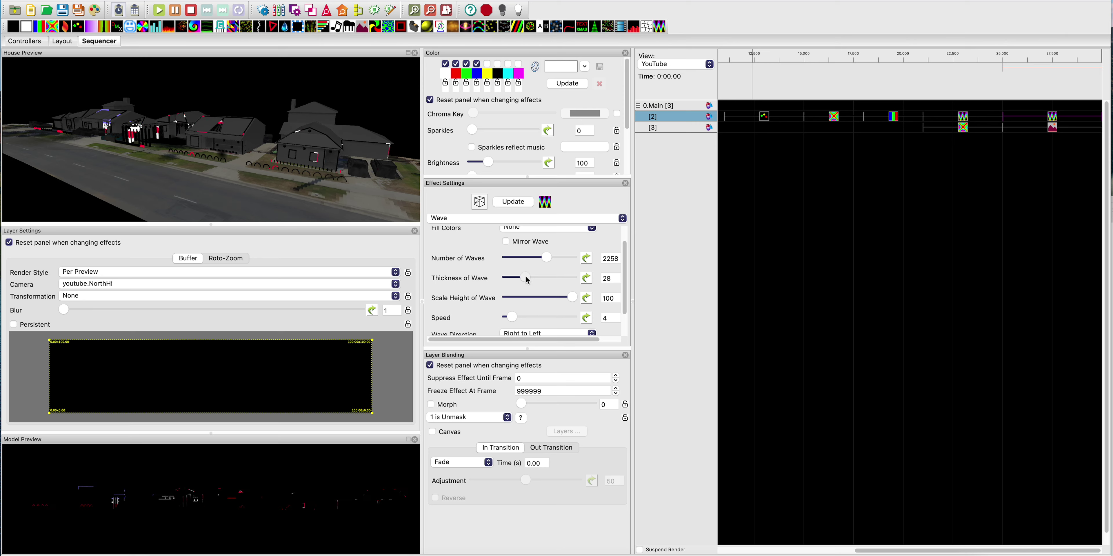
Set the Wave effect's camera to youtube.34thHi, its number of waves to 682 and its thickness to 55
{"action": "left_click", "coordinate": [110, 283]}
{"action": "left_click", "coordinate": [109, 296]}
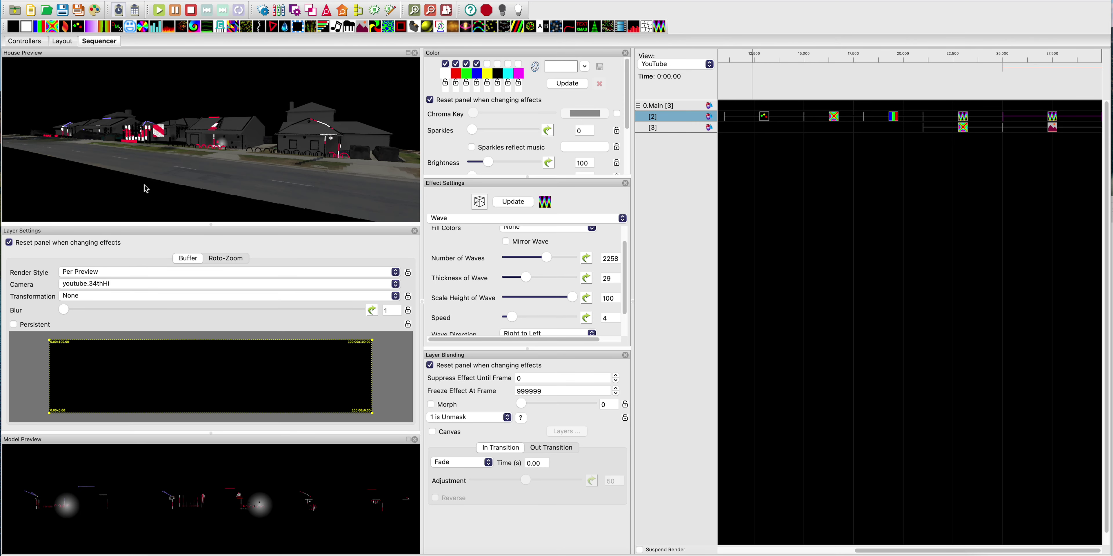
{"action": "left_click_drag", "start_coordinate": [527, 279], "coordinate": [520, 259]}
{"action": "left_click_drag", "start_coordinate": [198, 190], "coordinate": [210, 193]}
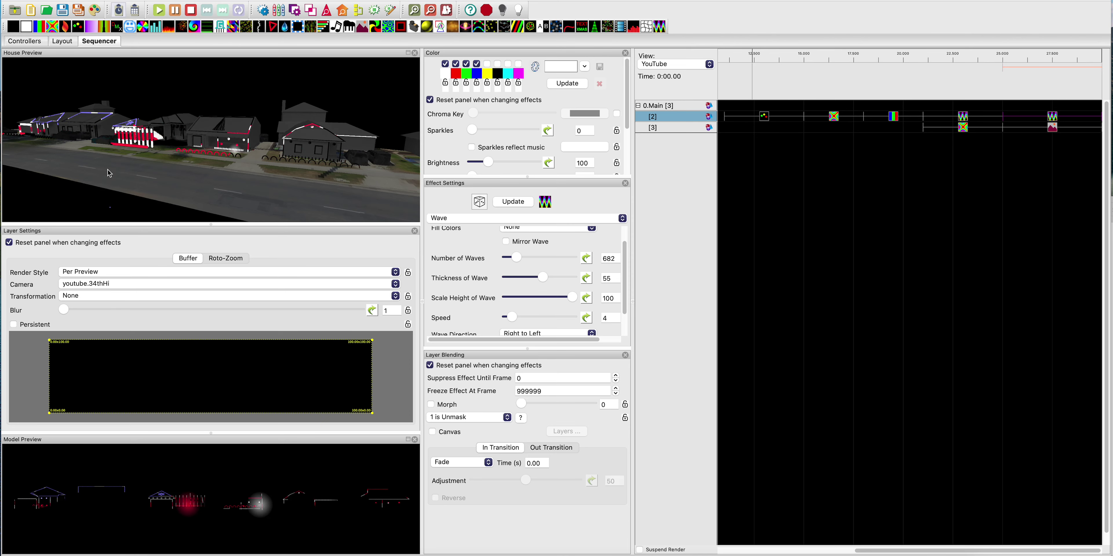
Examine the row of houses in the 3D layout from several angles and close up, and return to the sequencer
{"action": "left_click", "coordinate": [66, 42]}
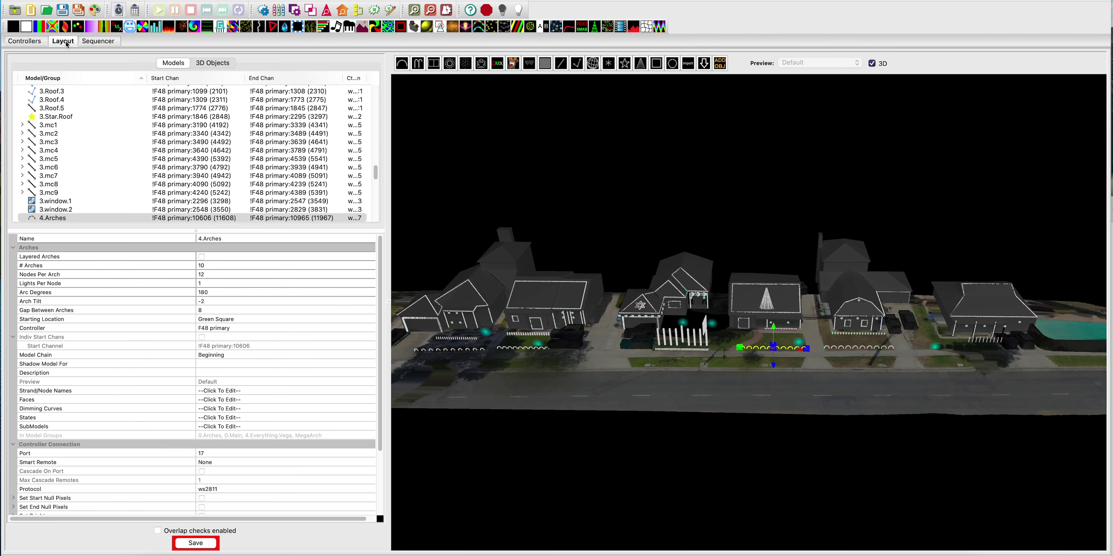
{"action": "left_click_drag", "start_coordinate": [634, 284], "coordinate": [827, 249]}
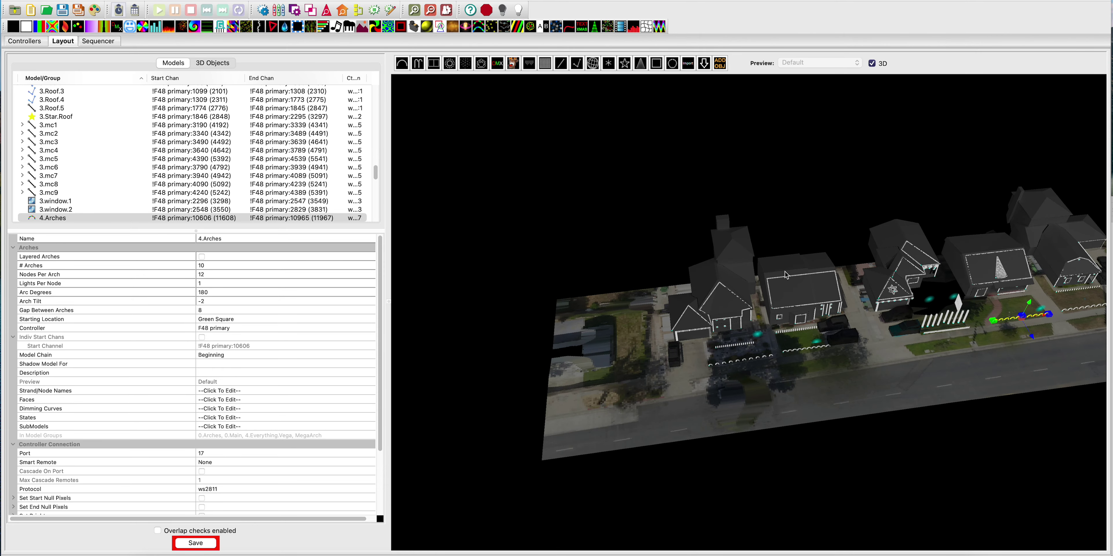
{"action": "scroll", "coordinate": [786, 272], "scroll_direction": "up", "scroll_amount": 3}
{"action": "left_click_drag", "start_coordinate": [699, 293], "coordinate": [651, 403]}
{"action": "scroll", "coordinate": [679, 335], "scroll_direction": "up", "scroll_amount": 5}
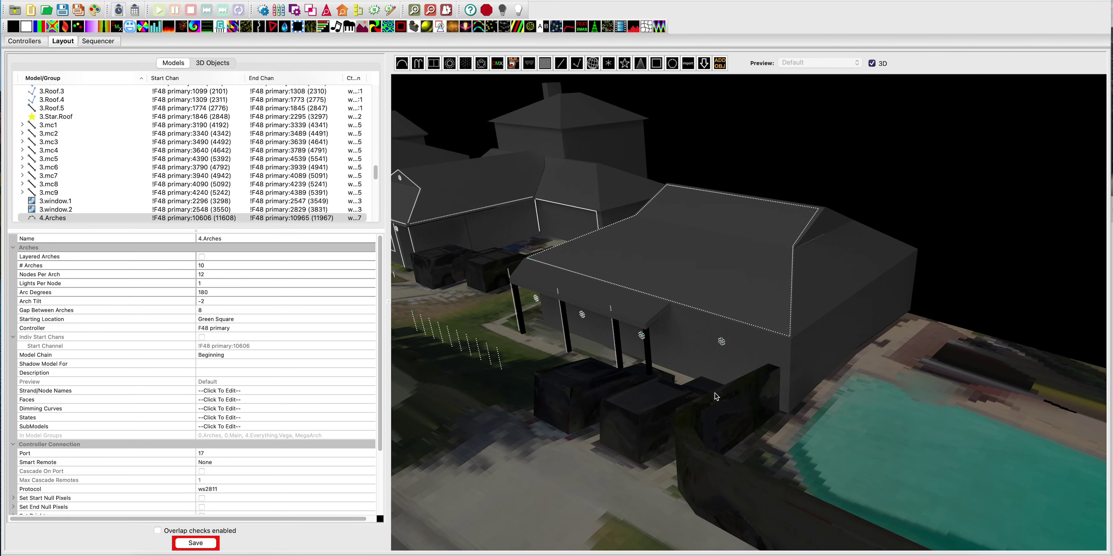
{"action": "scroll", "coordinate": [570, 268], "scroll_direction": "down", "scroll_amount": 5}
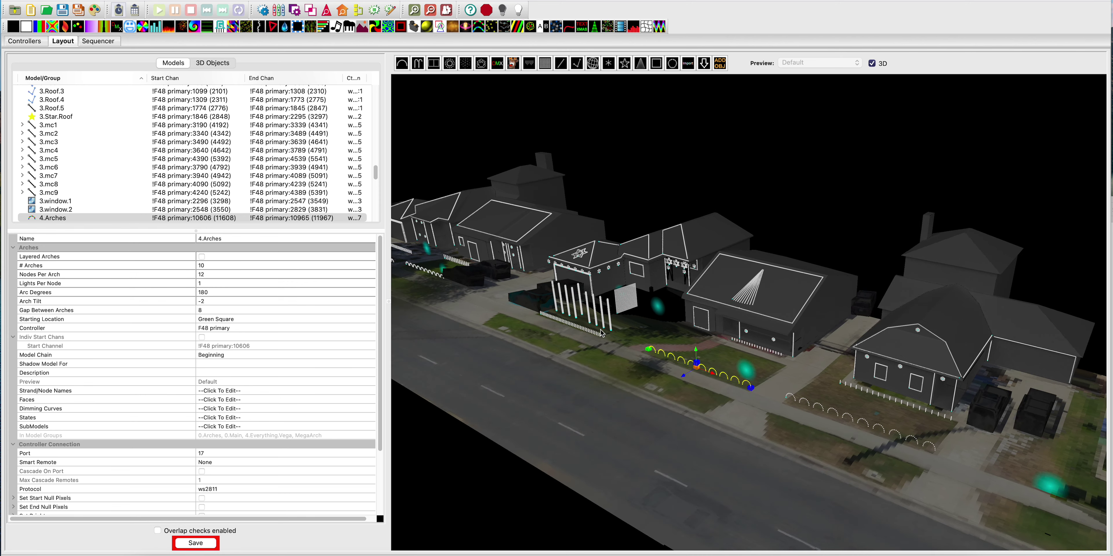
{"action": "left_click", "coordinate": [98, 42]}
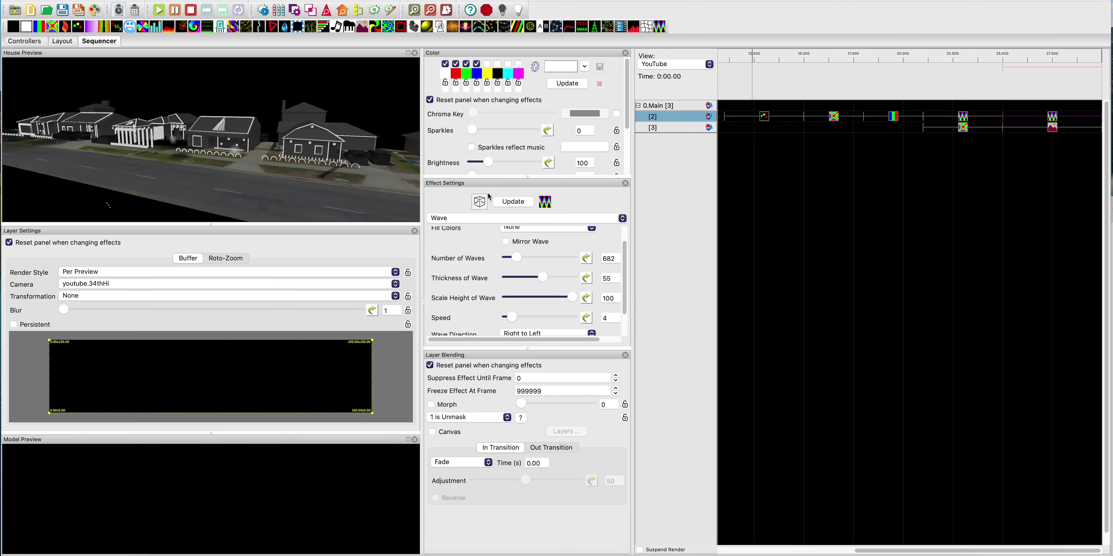